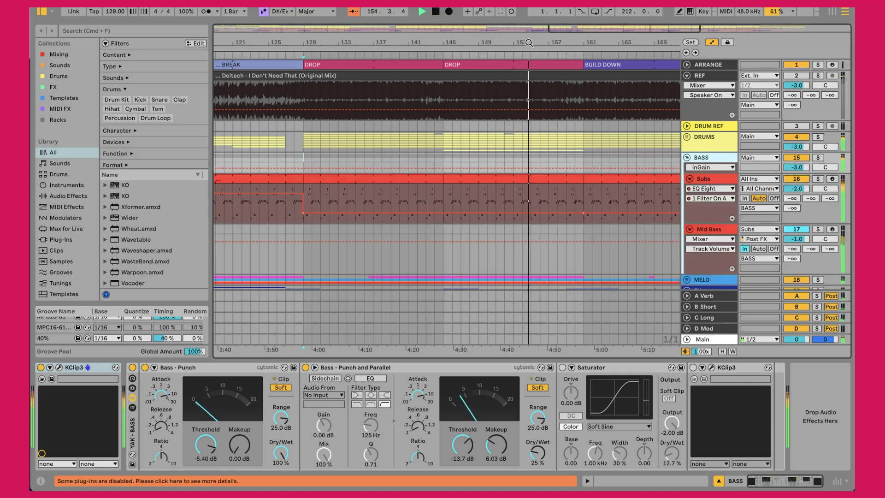
# Step: Examine the arrangement's full section layout and the bass part across the breaks, drops and build downs
pyautogui.press('-')
pyautogui.press('-')
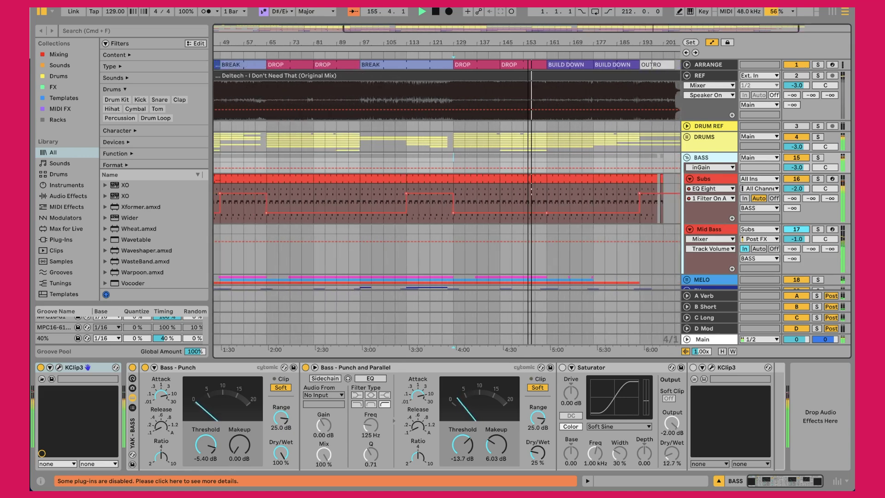
pyautogui.press('-')
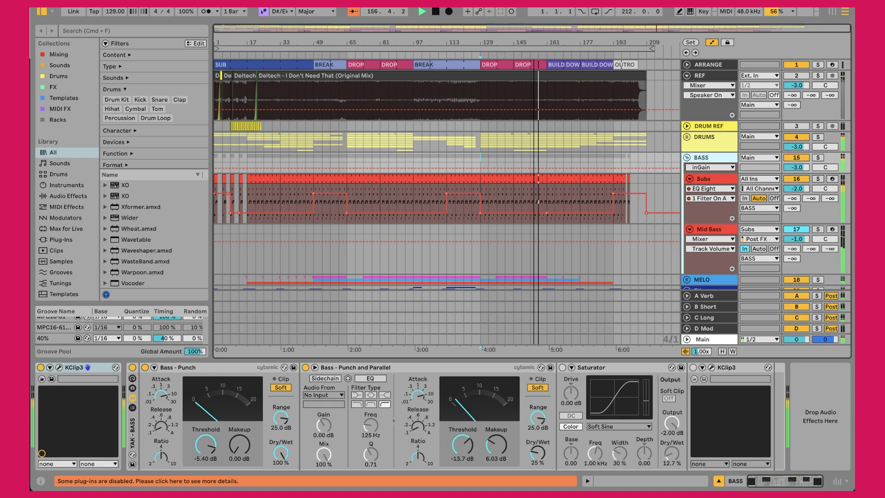
pyautogui.moveTo(534, 41); pyautogui.dragTo(527, 58)
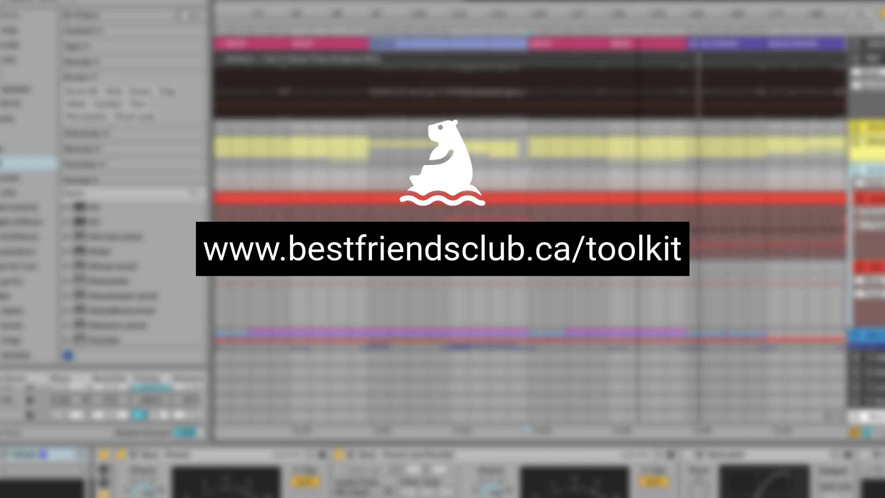
pyautogui.press('+')
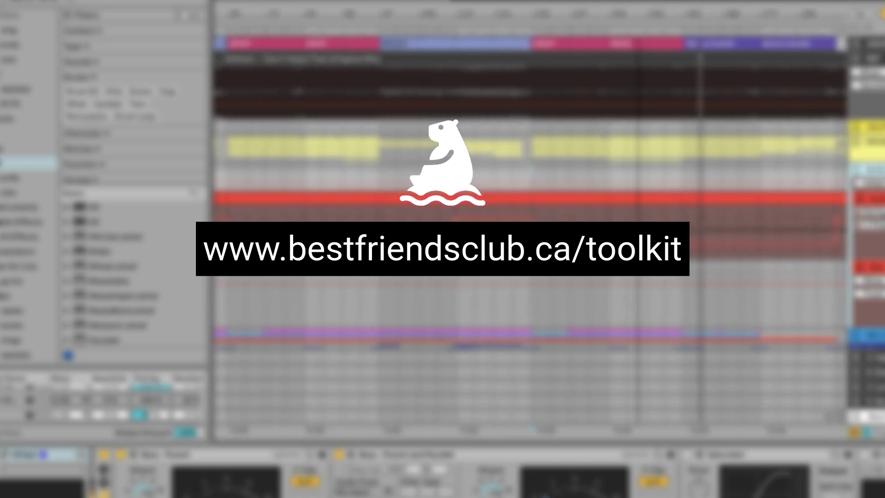
pyautogui.press('+')
pyautogui.press('+')
pyautogui.press('+')
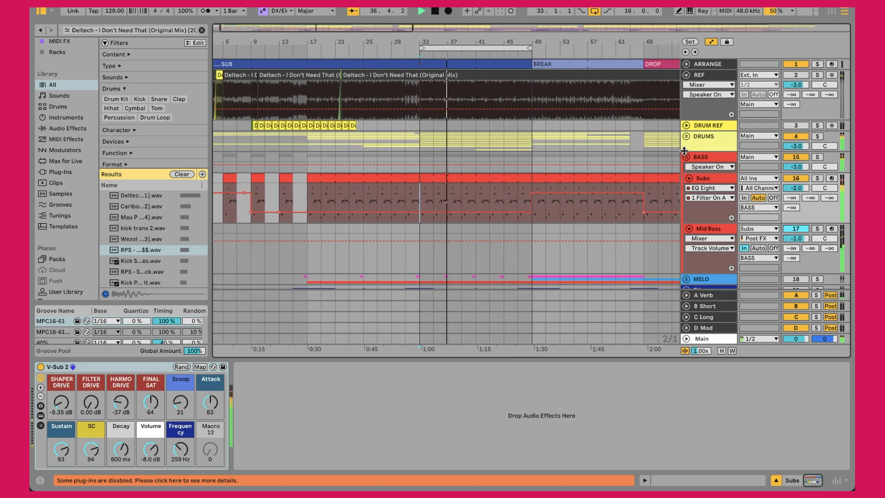
# Step: Select the Subs clip spanning bars 33 to 49 and compare the mix with the reference track
pyautogui.click(436, 177)
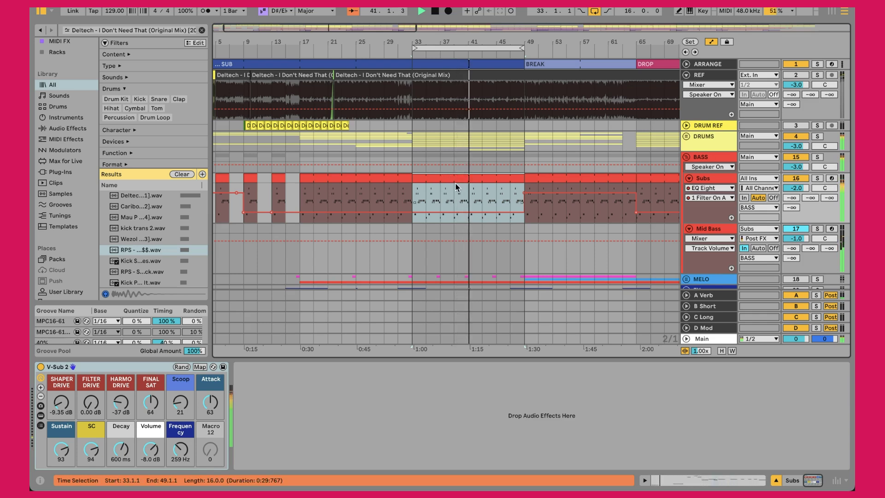
pyautogui.press('r')
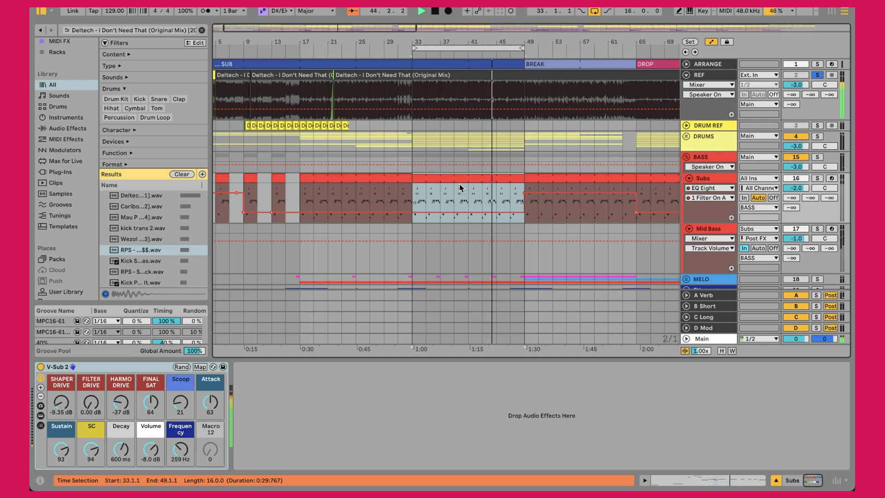
pyautogui.press('r')
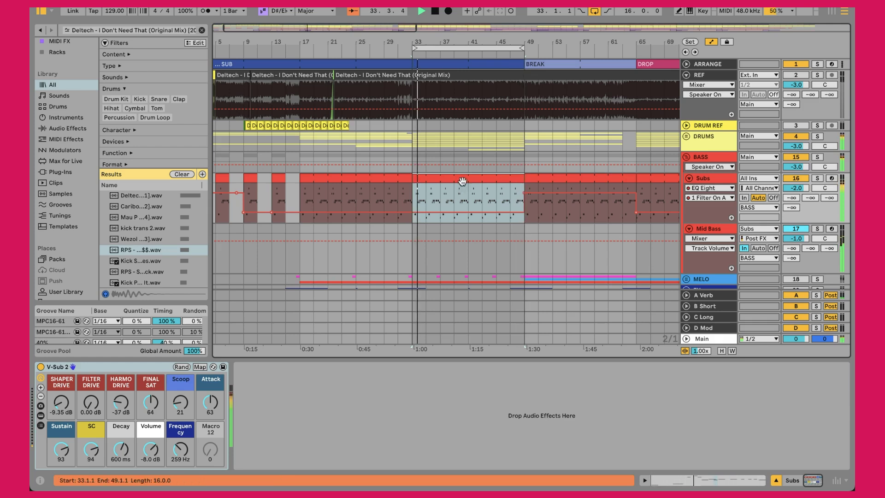
pyautogui.scroll(-2, 515, 151)
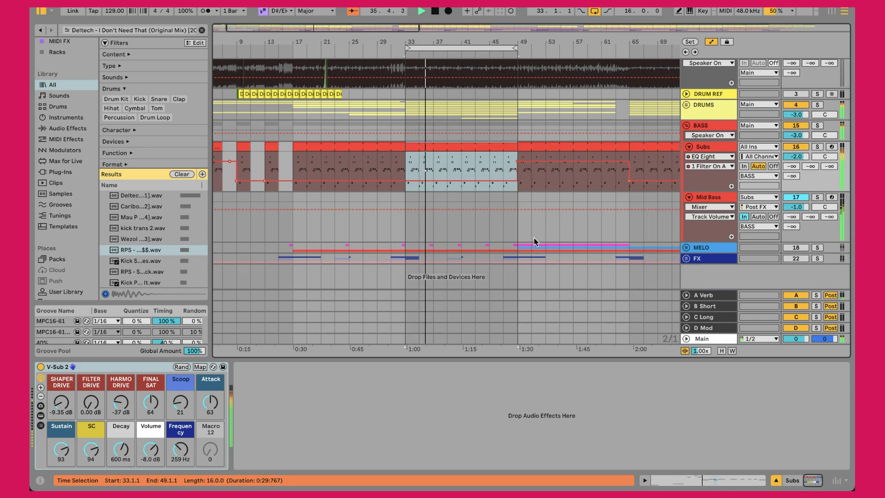
pyautogui.hscroll(5, 624, 222)
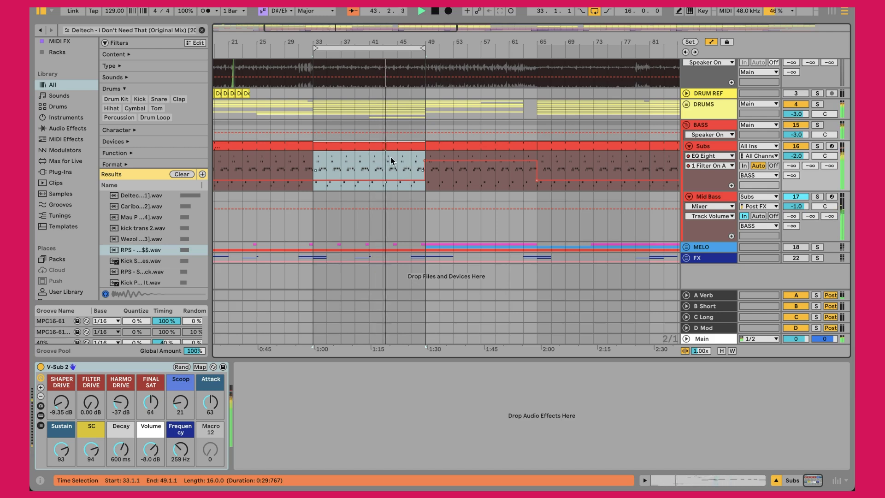
# Step: Unfold the MELO group and audition the break from bar 49 on the Mid Bass track with MELO muted
pyautogui.click(425, 193)
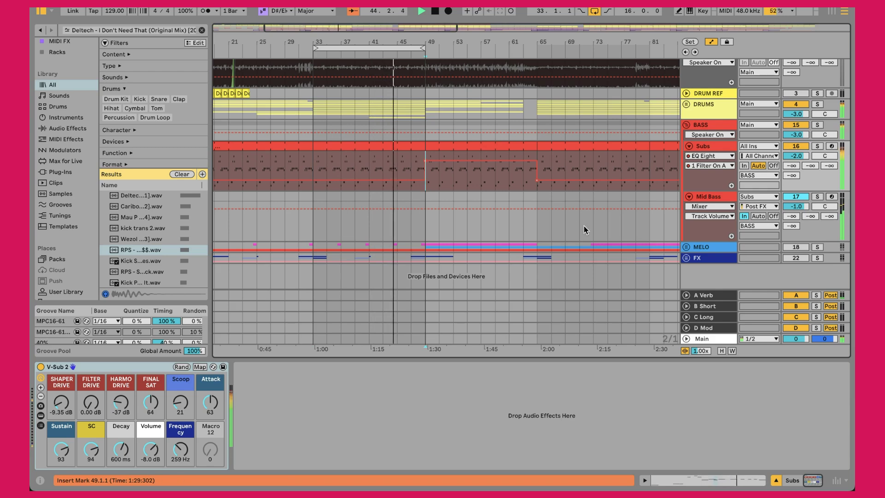
pyautogui.click(686, 247)
pyautogui.scroll(-3, 767, 212)
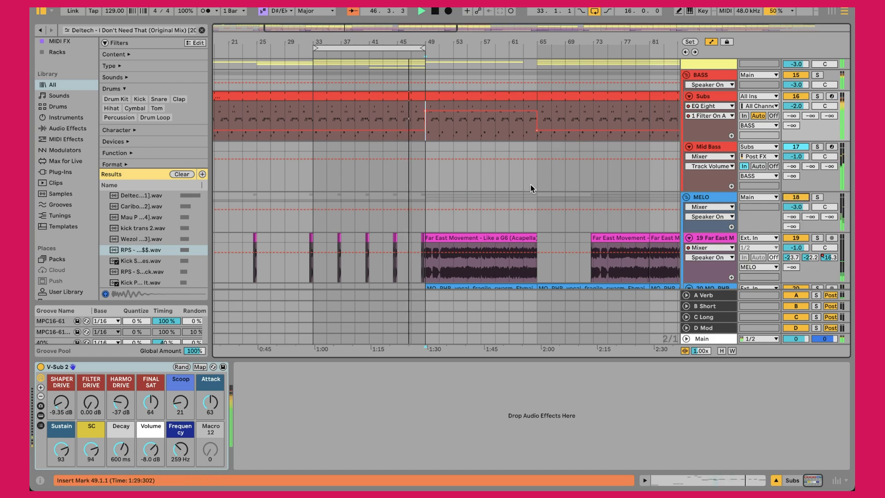
pyautogui.click(424, 147)
pyautogui.press('space')
pyautogui.press('space')
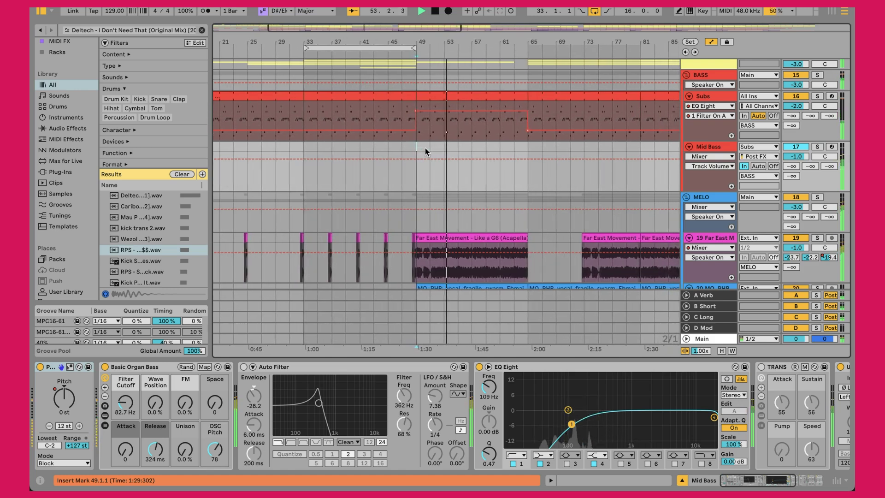
pyautogui.click(795, 197)
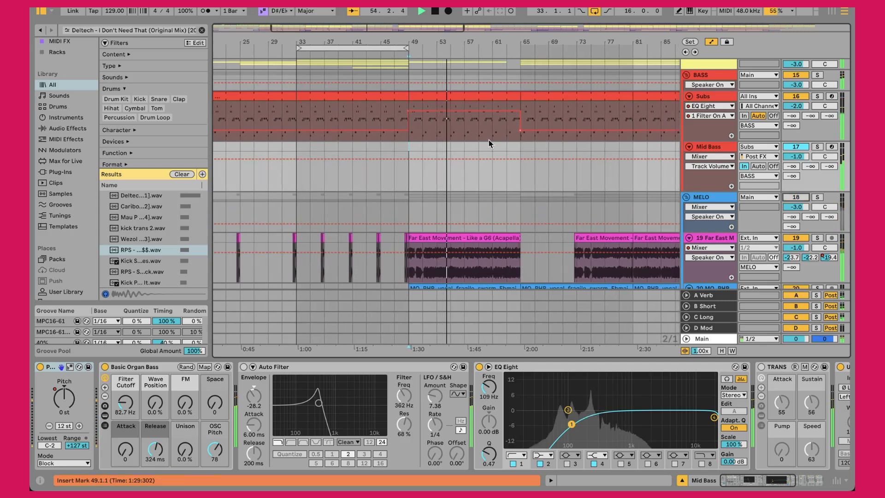
# Step: Compare the break and drop with the reference track and reactivate the MELO group
pyautogui.scroll(3, 453, 133)
pyautogui.hscroll(5, 453, 134)
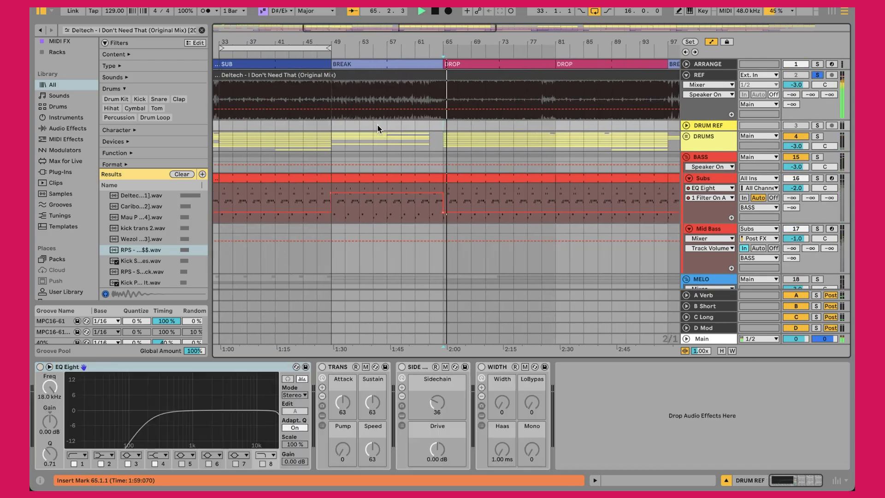
pyautogui.press('space')
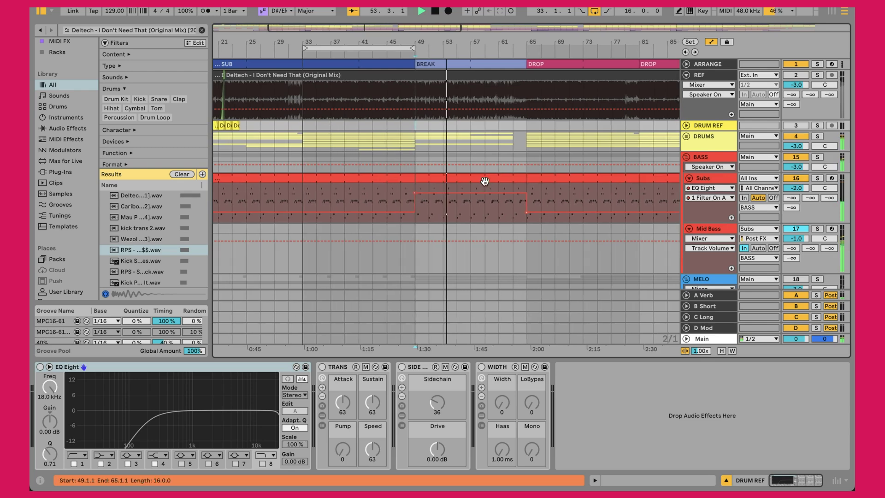
pyautogui.scroll(-5, 484, 180)
pyautogui.click(794, 125)
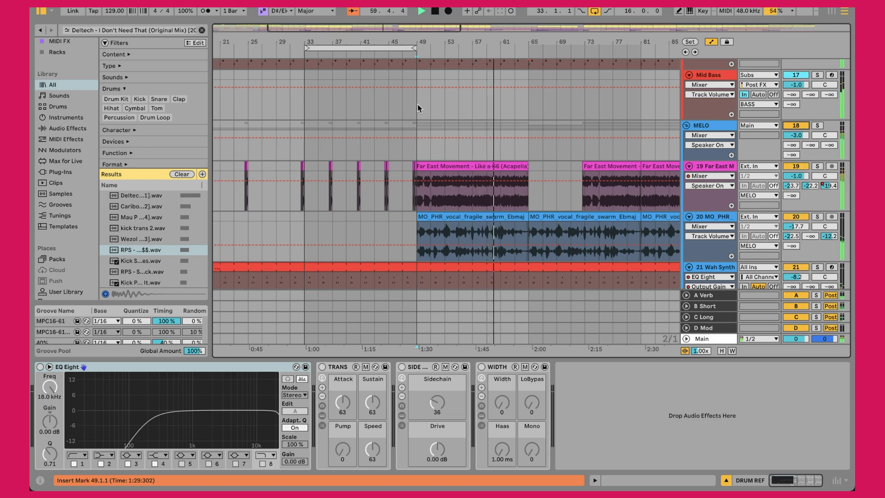
# Step: Play from bar 33 on the Mid Bass track with the MELO group muted and folded
pyautogui.click(297, 106)
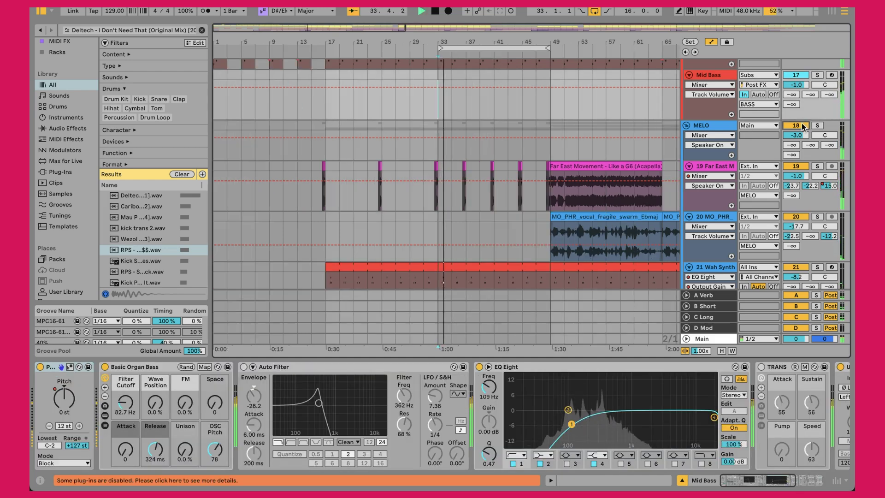
pyautogui.click(686, 126)
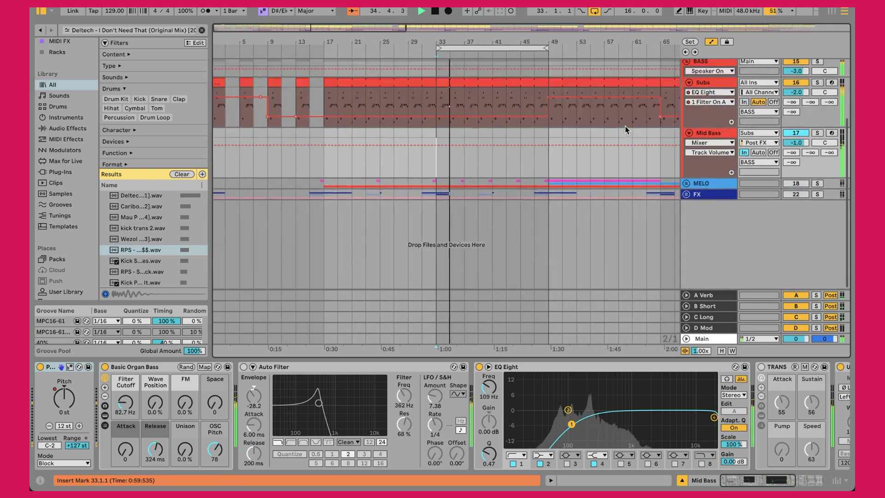
pyautogui.scroll(5, 618, 127)
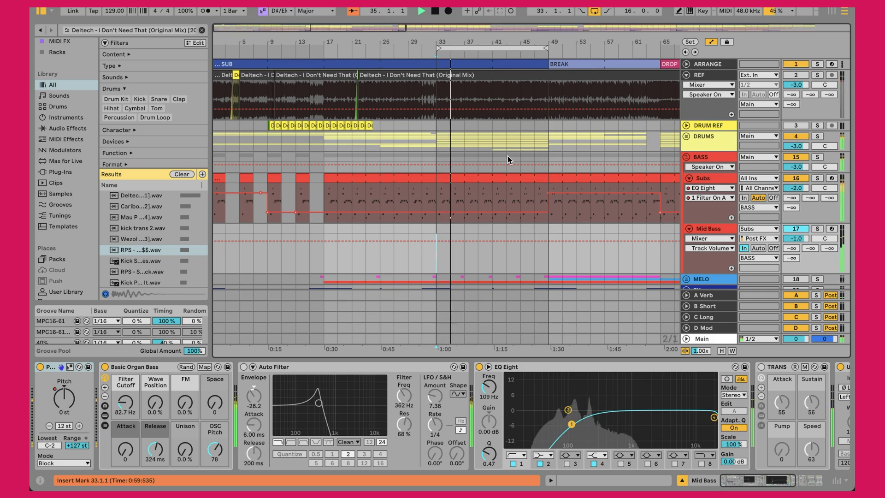
# Step: Open the notes of the Subs clip at bars 33 to 49, enlarge the note editor and audition the bassline
pyautogui.doubleClick(451, 181)
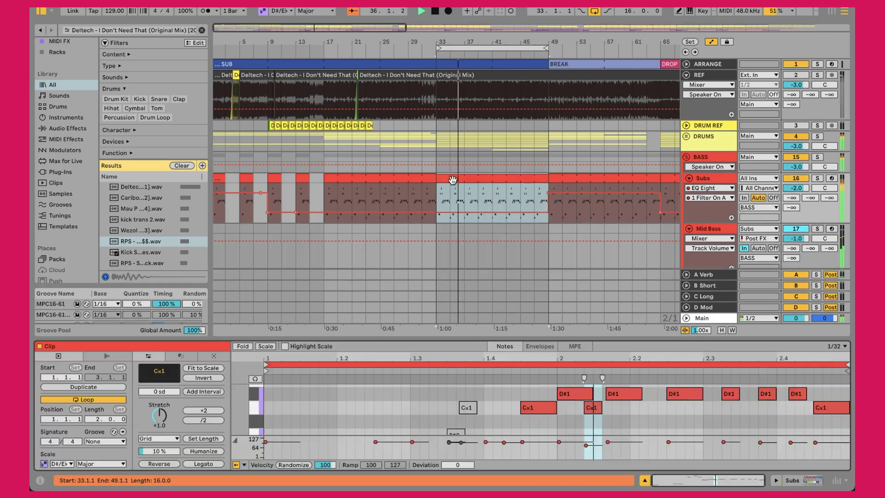
pyautogui.moveTo(480, 337); pyautogui.dragTo(480, 116)
pyautogui.scroll(2, 460, 266)
pyautogui.scroll(2, 459, 266)
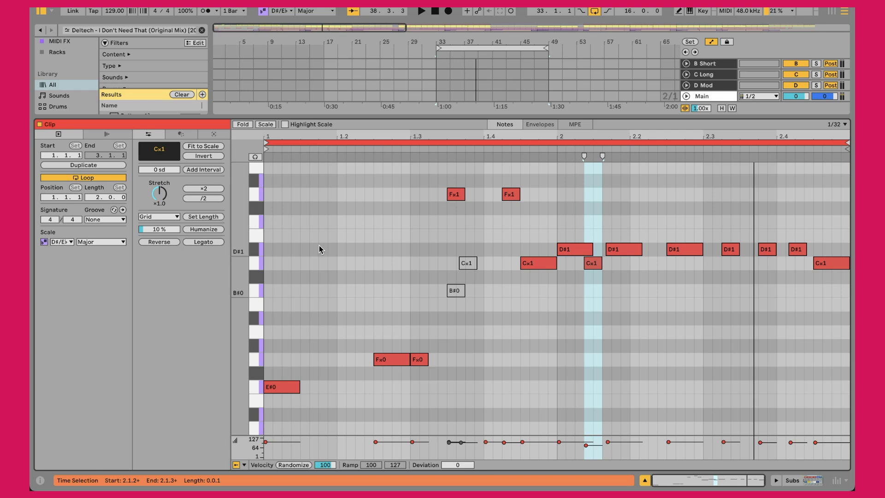
pyautogui.press('space')
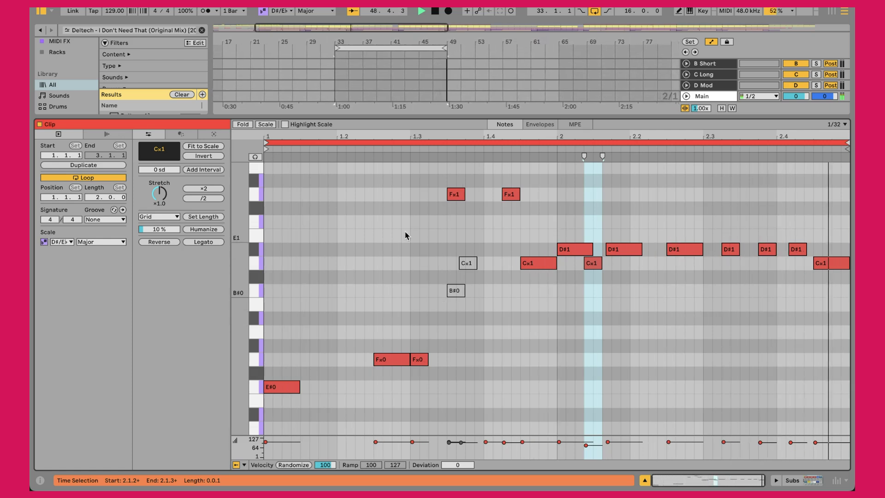
pyautogui.click(364, 213)
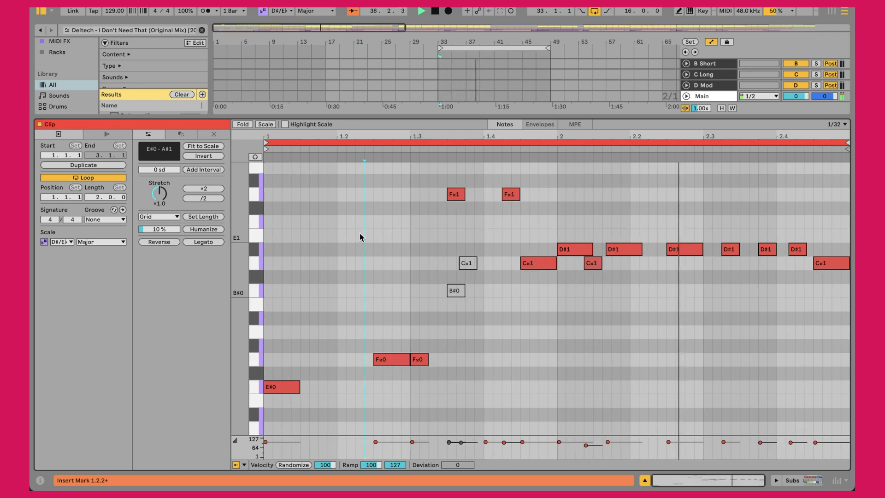
# Step: Leave the note editor, mute the Mid Bass track and place the insert marker at bar 33 on the Subs track
pyautogui.hotkey('shift', 'Tab')
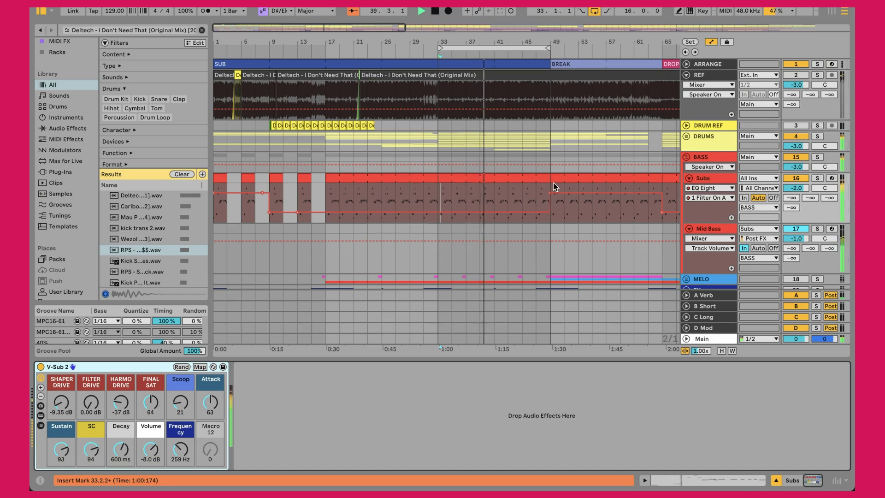
pyautogui.scroll(-3, 553, 186)
pyautogui.click(806, 196)
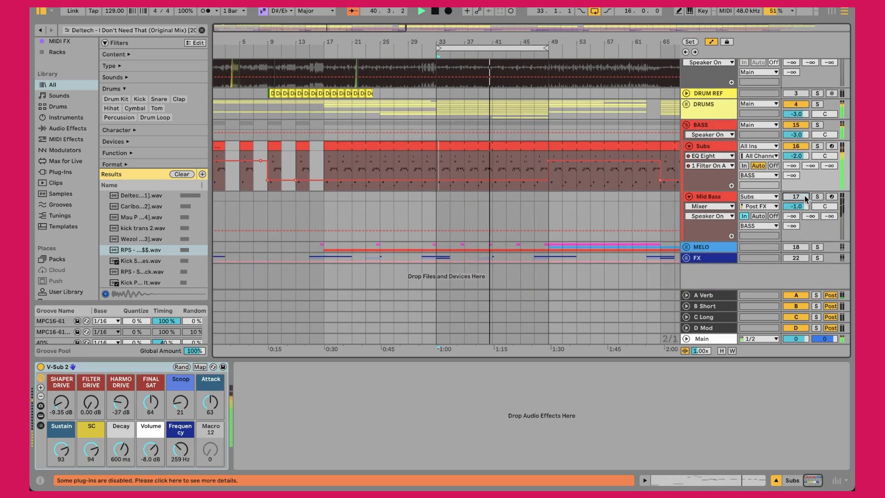
pyautogui.click(436, 162)
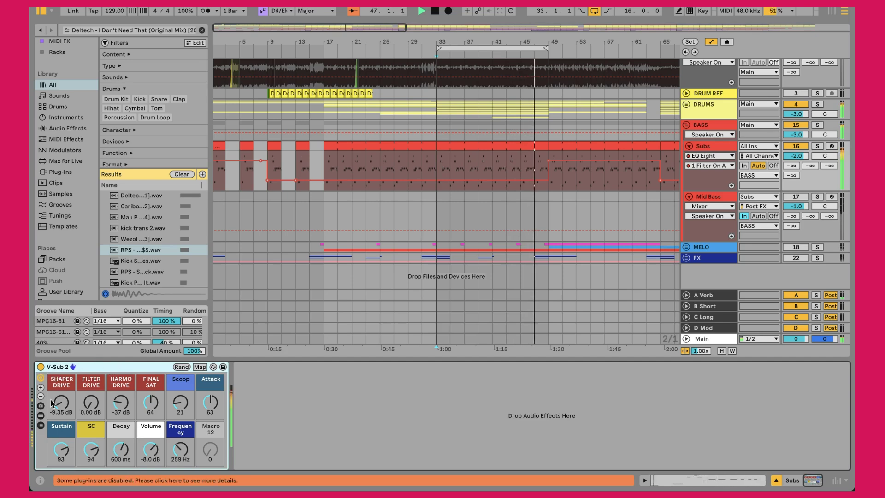
# Step: Reveal the devices inside the V-Sub 2 rack, inspect Operator and EQ Eight, and hide the chain again
pyautogui.click(40, 414)
pyautogui.click(321, 374)
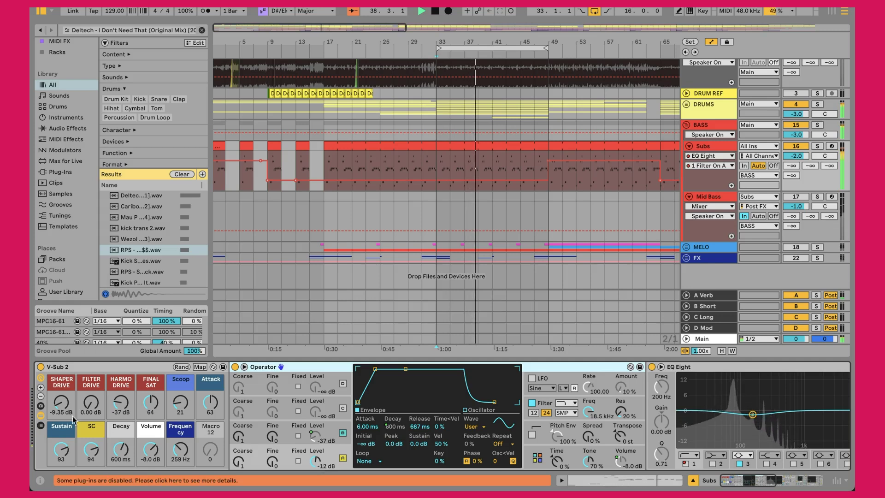
pyautogui.click(40, 415)
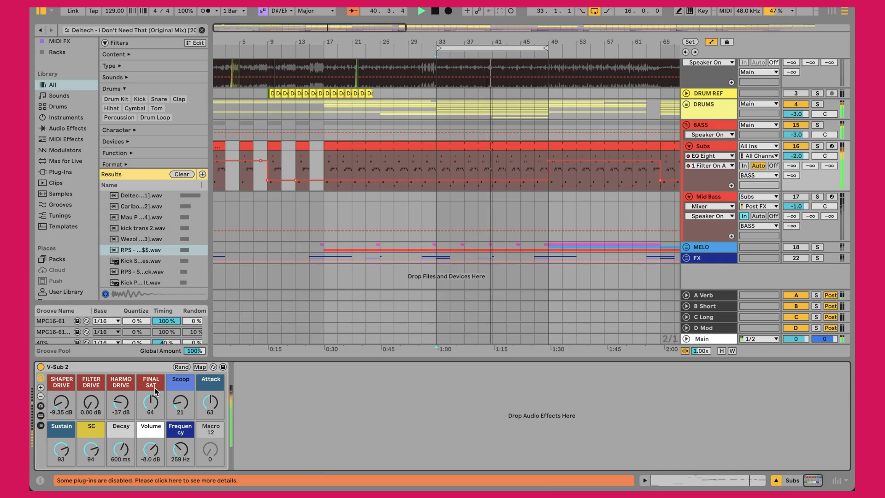
# Step: Try adjusting the V-Sub 2 rack's Shaper Drive and select its SC macro
pyautogui.click(60, 387)
pyautogui.moveTo(61, 402); pyautogui.dragTo(62, 388)
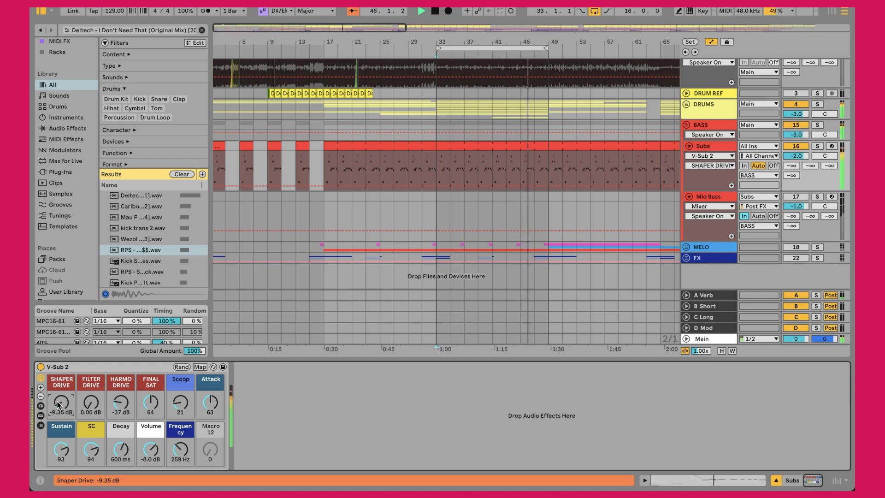
pyautogui.click(90, 449)
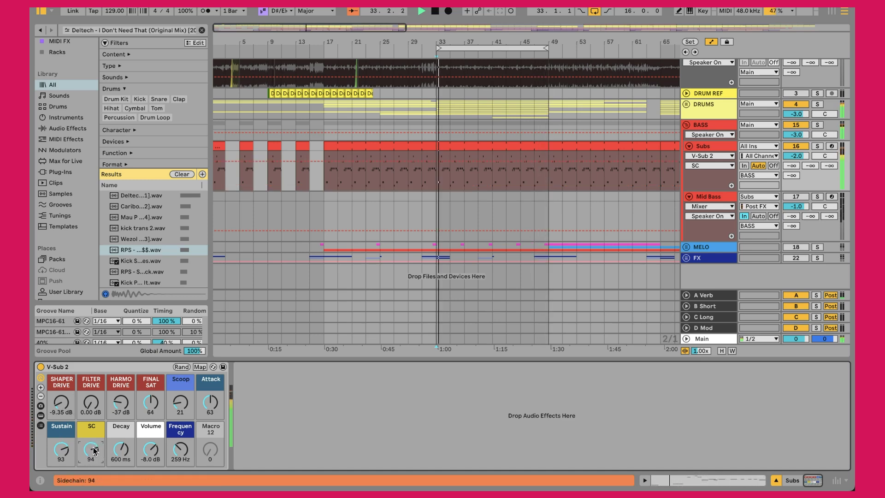
# Step: Try raising V-Sub 2's Frequency macro to 19.9 kHz and return it to 259 Hz
pyautogui.click(180, 450)
pyautogui.moveTo(182, 453); pyautogui.dragTo(182, 406)
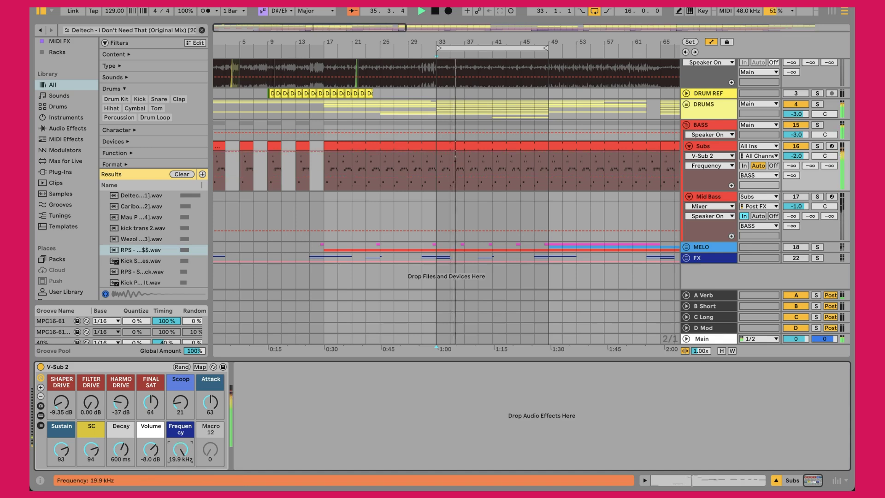
pyautogui.doubleClick(181, 448)
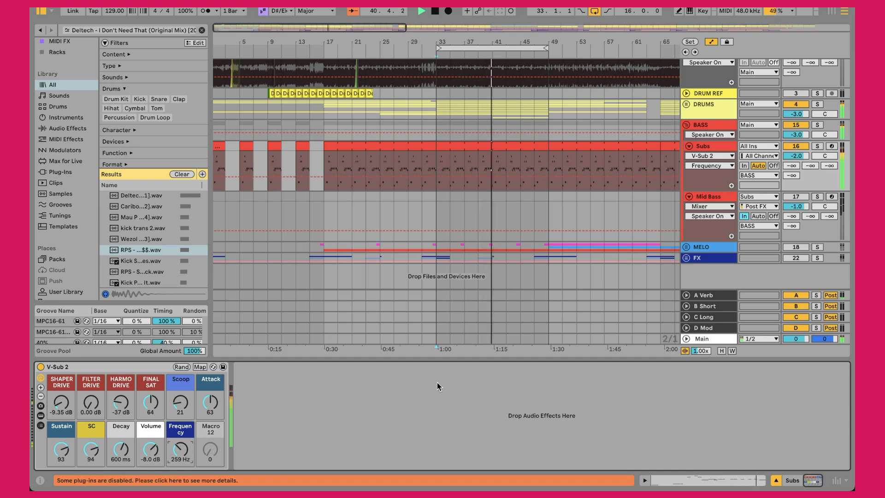
# Step: Select the Subs track and turn it back on
pyautogui.click(703, 146)
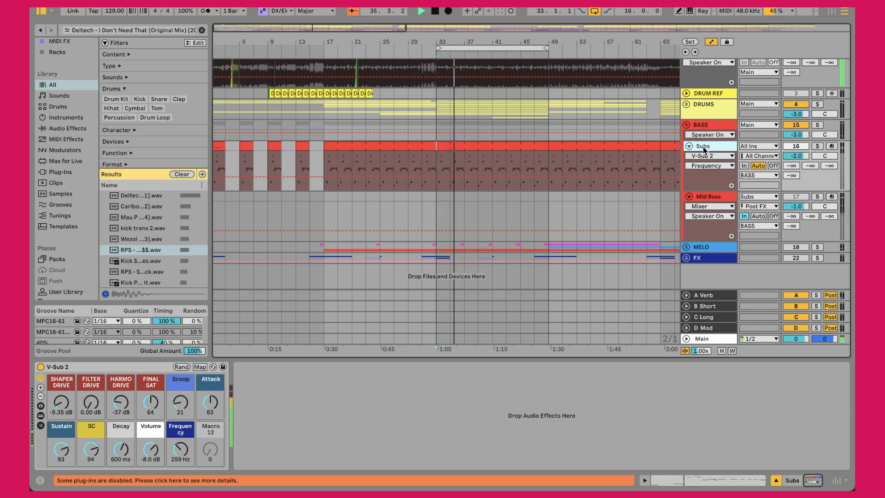
pyautogui.press('0')
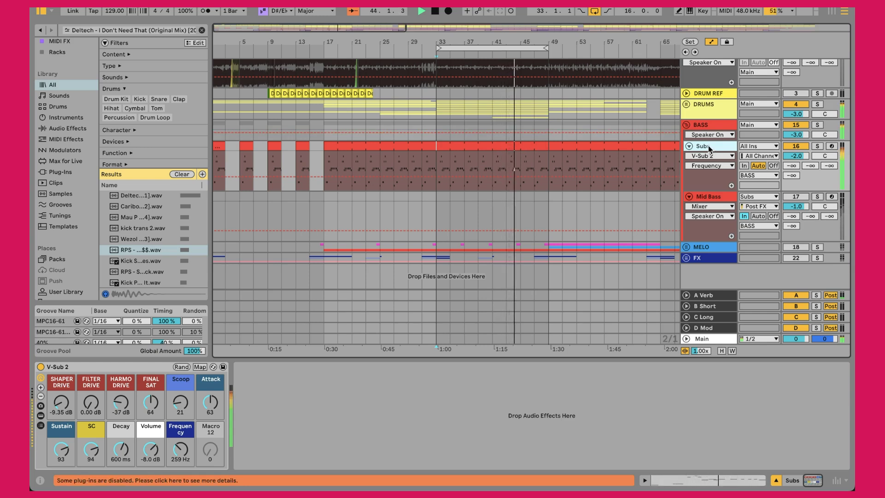
# Step: Bring up the Mid Bass devices, return to the Subs track, and select its clip from bar 33 to 49
pyautogui.click(721, 198)
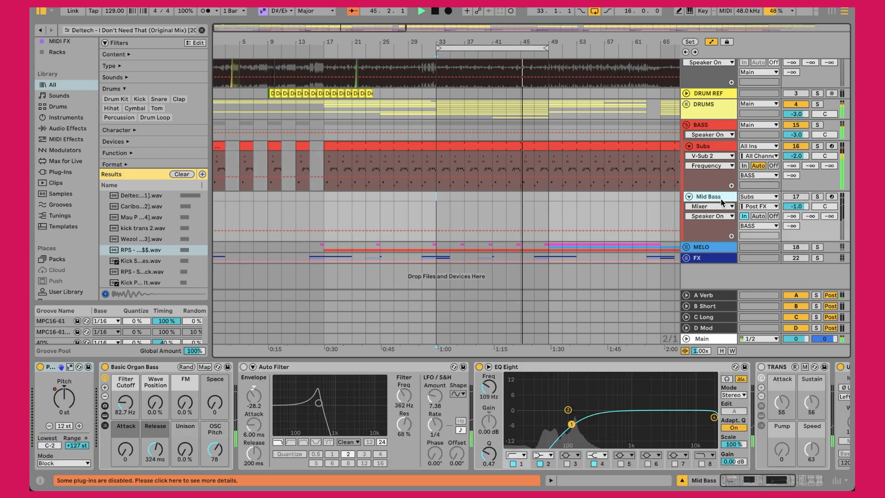
pyautogui.click(709, 148)
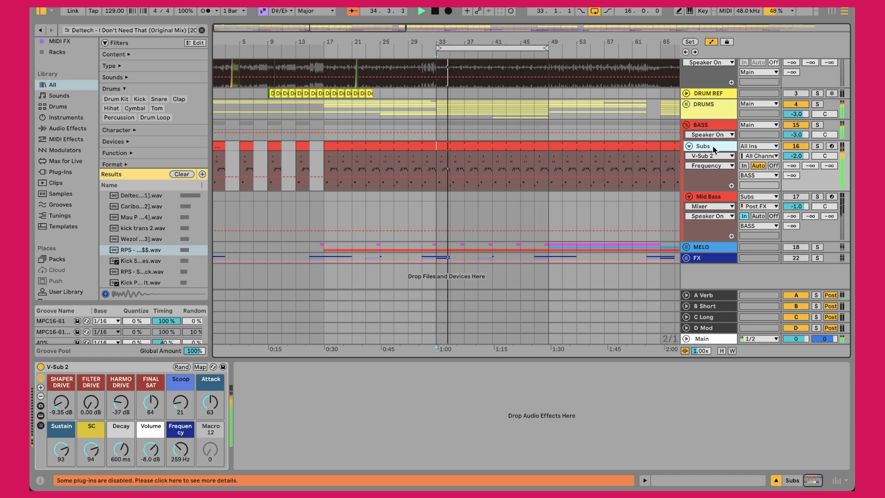
pyautogui.click(481, 146)
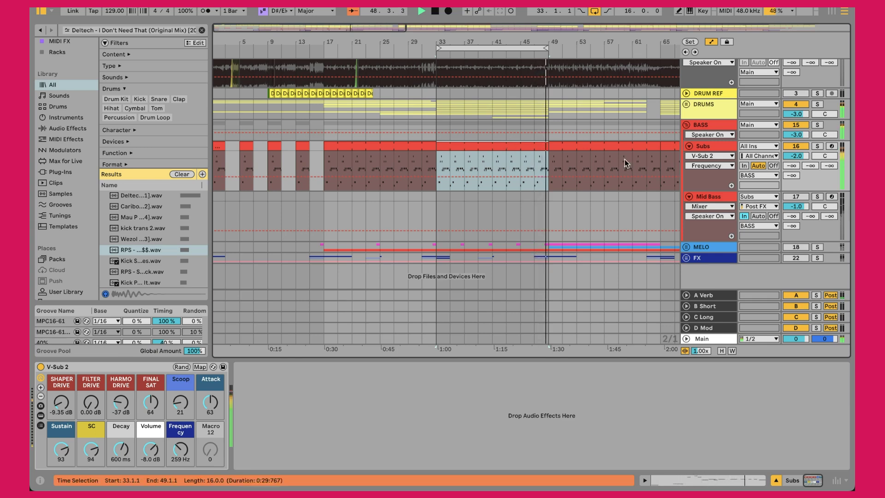
# Step: Turn on the Mid Bass track and select it to show its devices
pyautogui.click(721, 146)
pyautogui.click(709, 196)
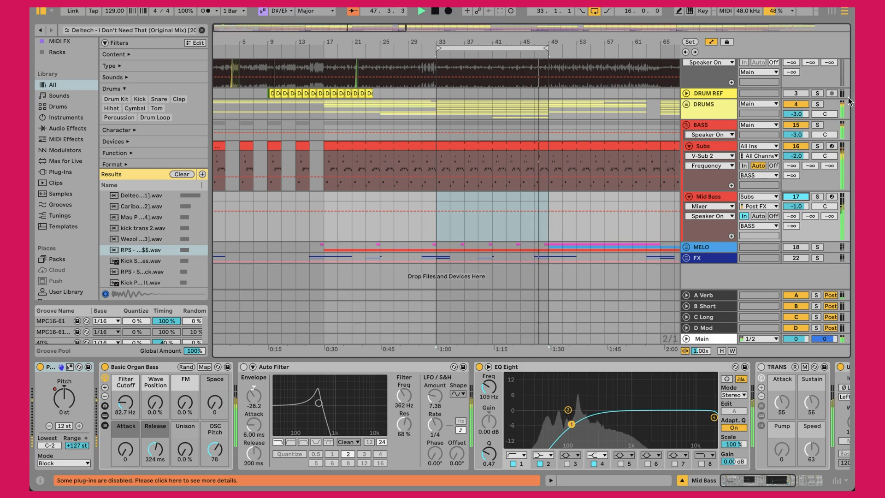
pyautogui.click(714, 197)
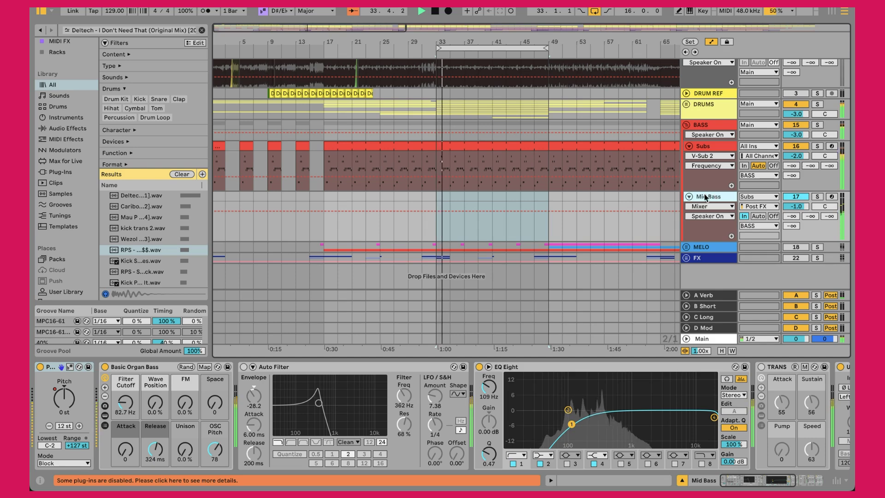
# Step: Create an empty two-bar MIDI clip on the Mid Bass track just before bar 33 and collapse the clip editor
pyautogui.doubleClick(439, 208)
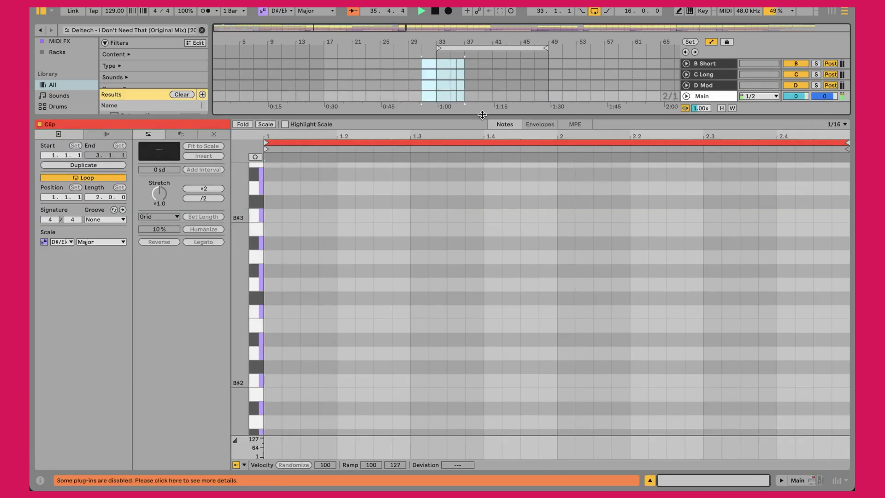
pyautogui.moveTo(482, 115); pyautogui.dragTo(482, 465)
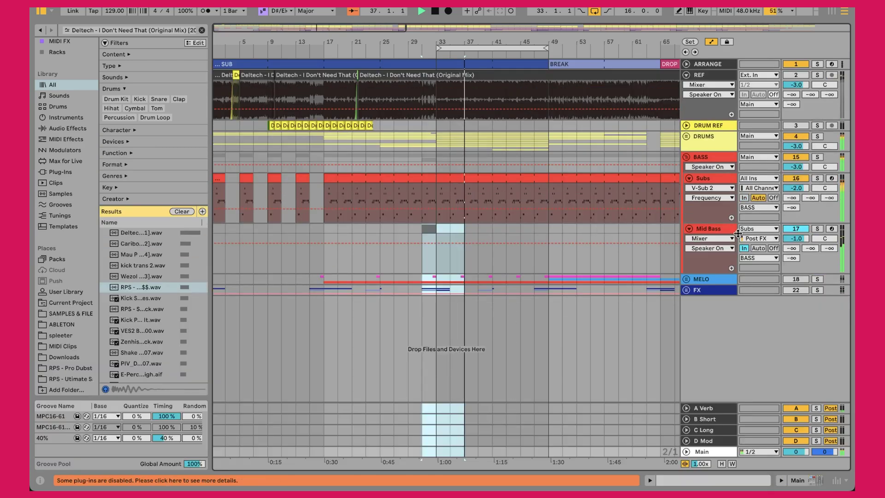
# Step: Review the Mid Bass track's MIDI input sources, keeping Subs as the source
pyautogui.click(710, 229)
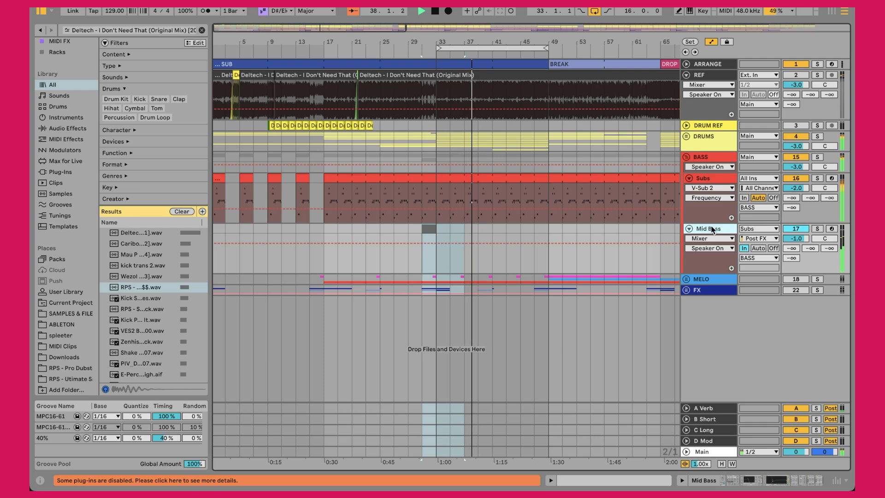
pyautogui.click(759, 228)
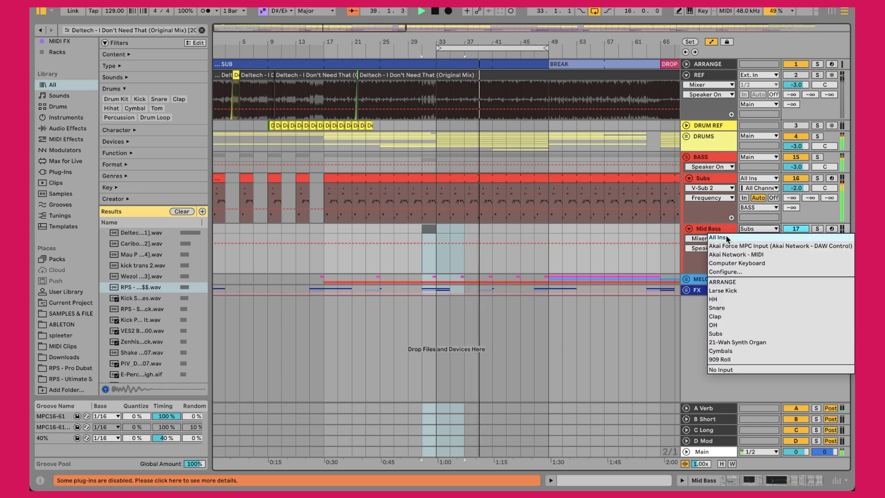
pyautogui.click(719, 339)
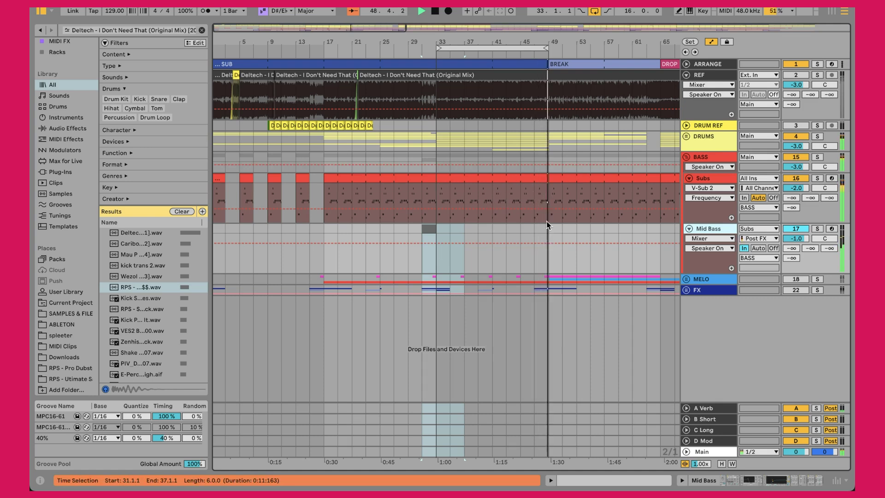
# Step: Reveal the Mid Bass track's device chain and examine its Pitch device
pyautogui.doubleClick(714, 228)
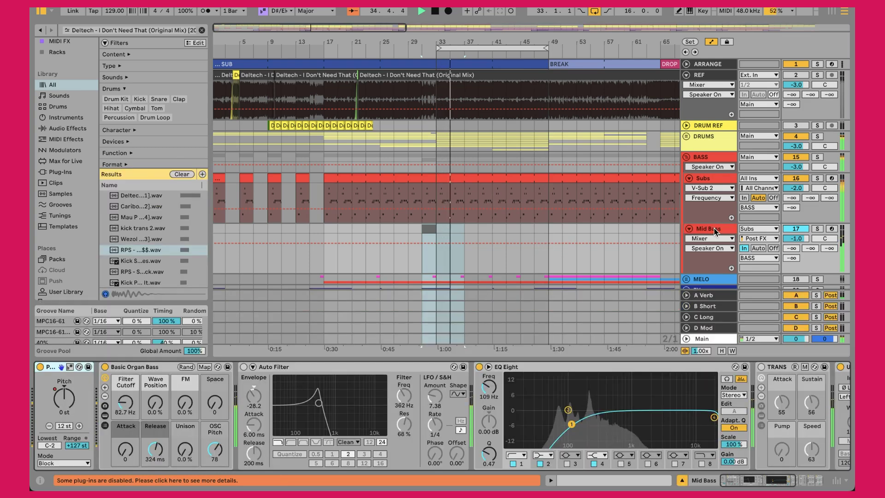
pyautogui.click(72, 406)
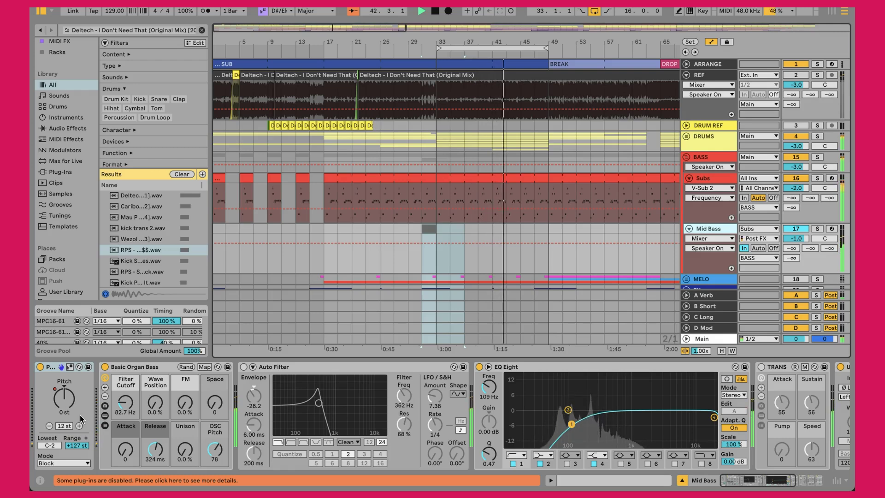
# Step: Try raising Basic Organ Bass's Filter Cutoff macro to 20.5 kHz, and undo the change
pyautogui.click(143, 367)
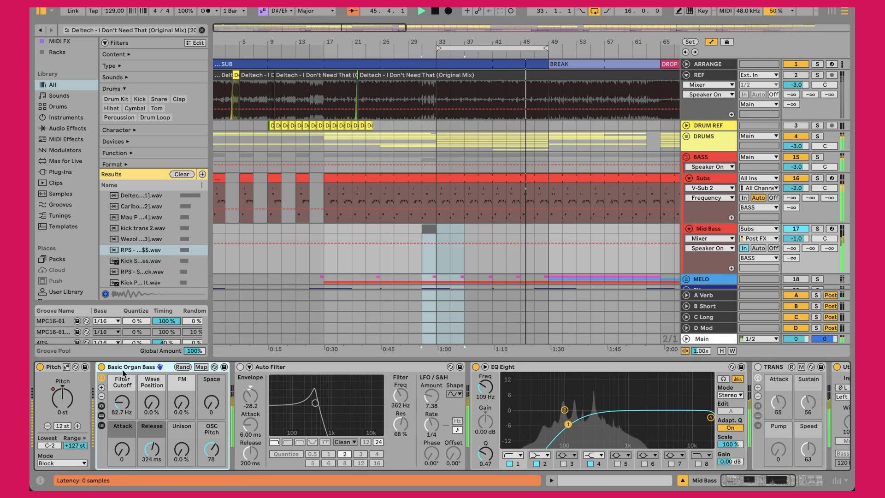
pyautogui.moveTo(121, 402); pyautogui.dragTo(122, 359)
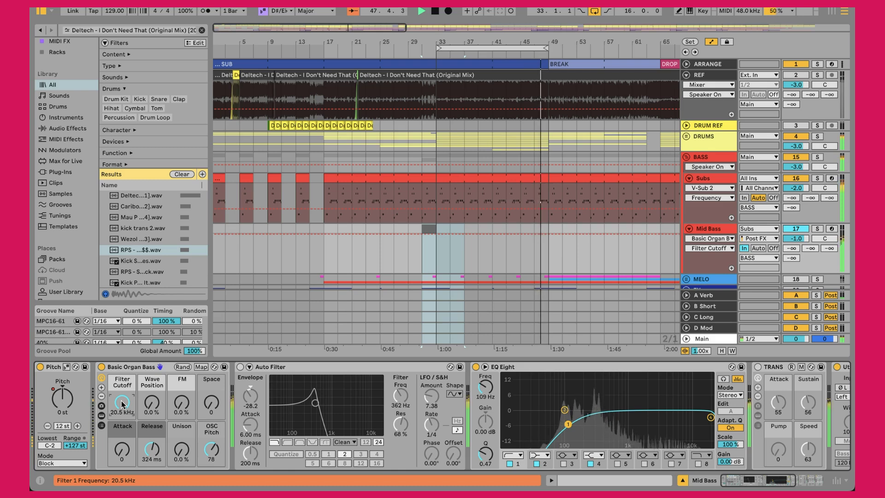
pyautogui.hotkey('ctrl', 'z')
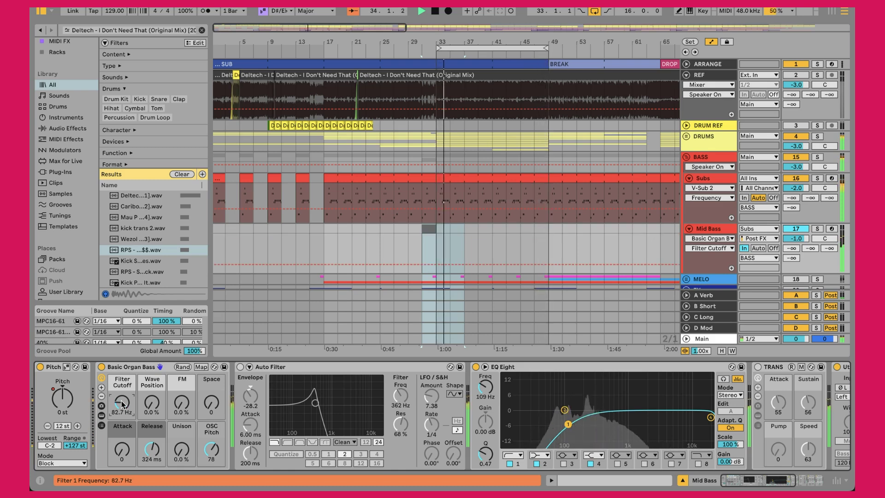
# Step: Play the arrangement from bar 49 and from the drop at bar 65 to hear the Mid Bass
pyautogui.scroll(-3, 524, 166)
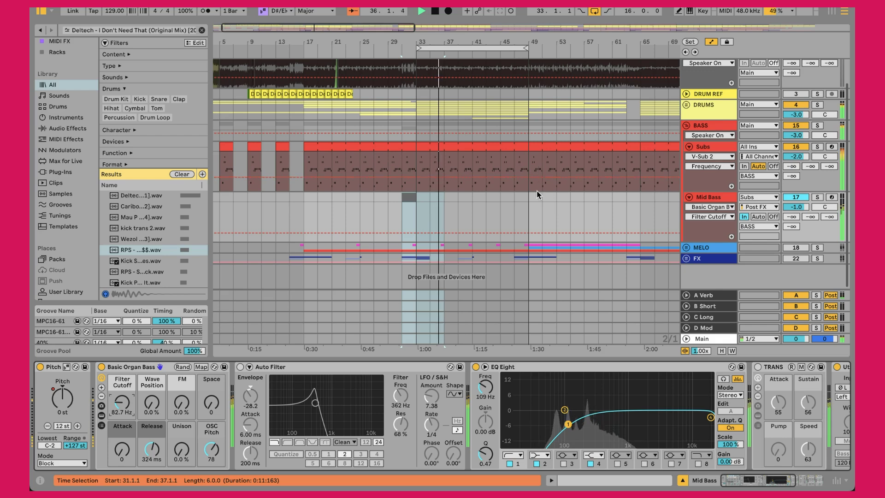
pyautogui.click(530, 205)
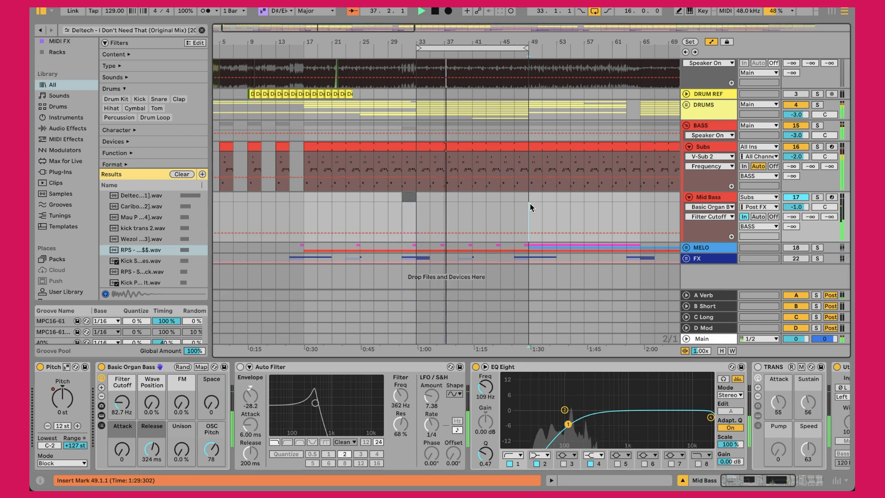
pyautogui.scroll(1, 529, 205)
pyautogui.hscroll(5, 529, 205)
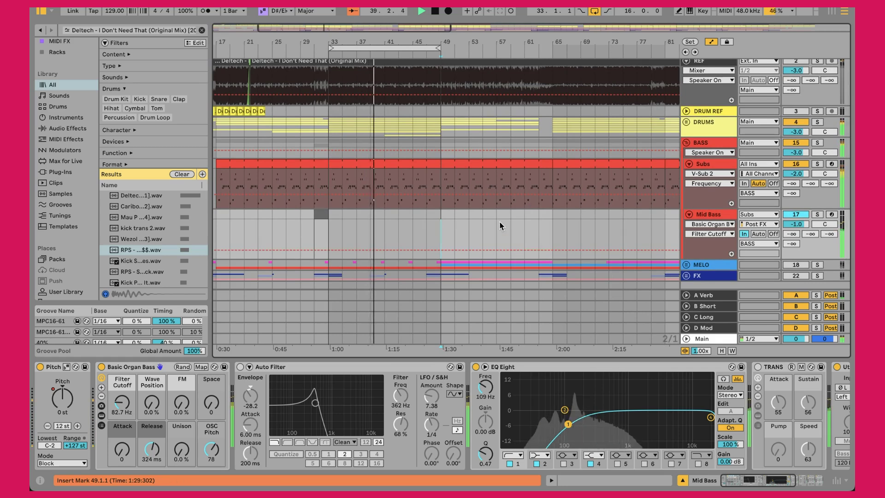
pyautogui.press('space')
pyautogui.press('space')
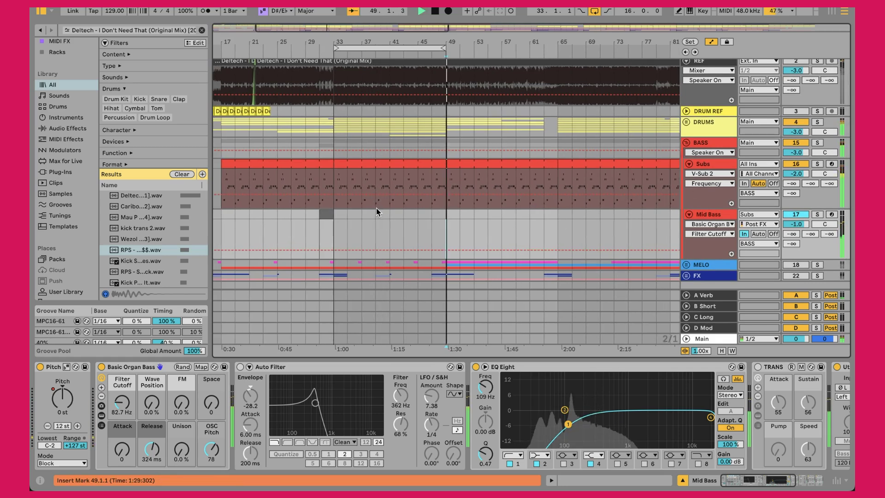
pyautogui.click(550, 221)
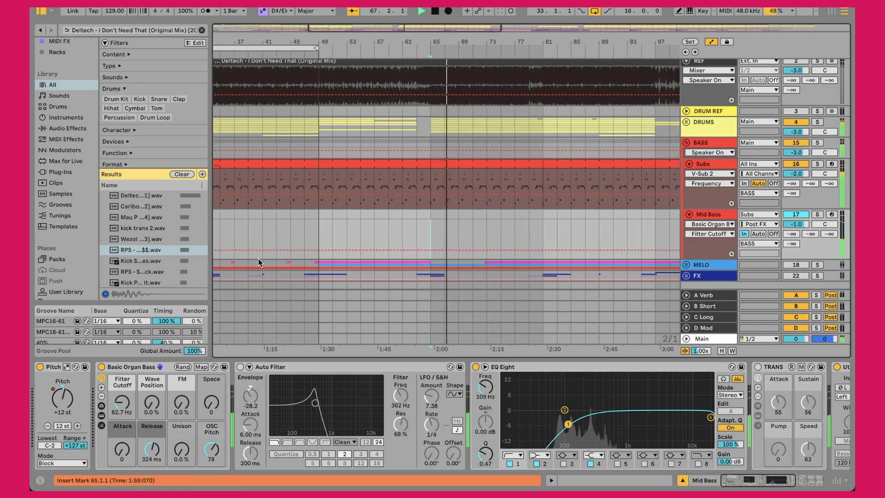
# Step: Listen to the soloed REF track from bar 47 and from the drop at bar 65, and unsolo it
pyautogui.scroll(1, 420, 131)
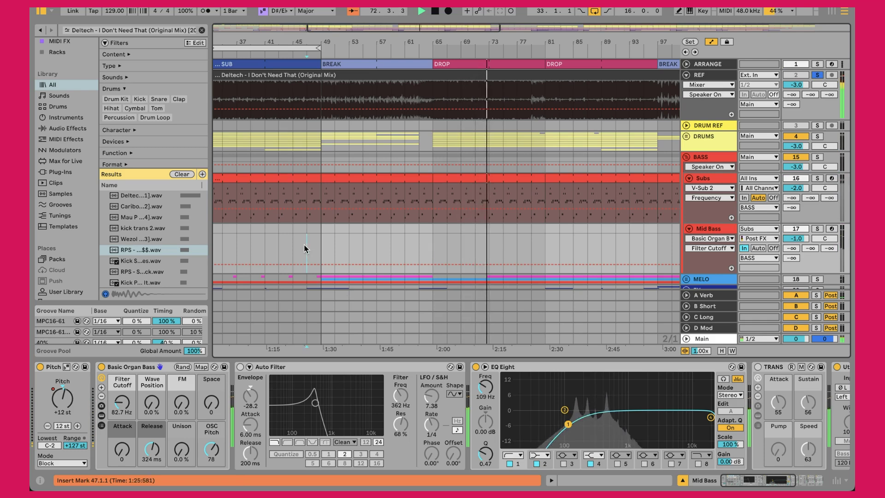
pyautogui.press('space')
pyautogui.press('space')
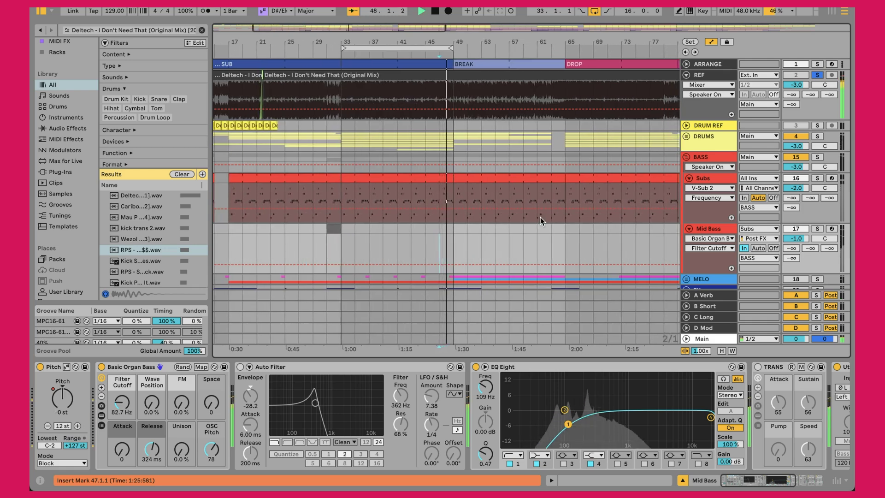
pyautogui.click(558, 231)
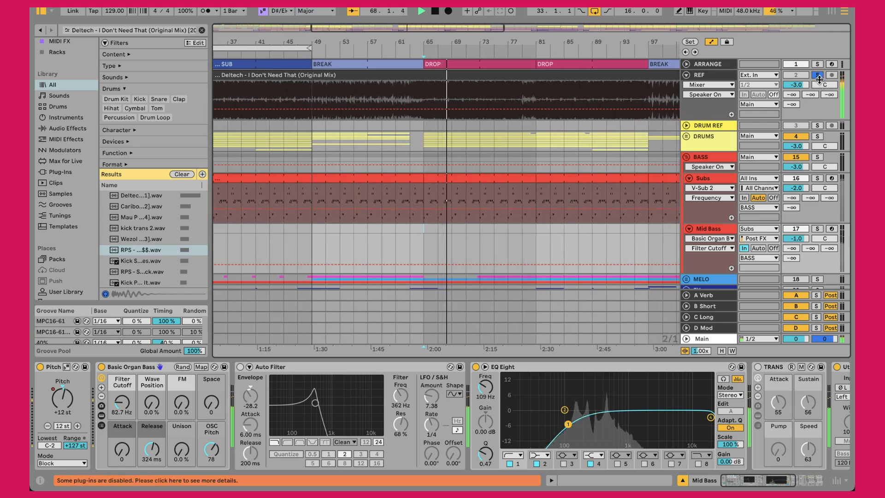
pyautogui.click(817, 75)
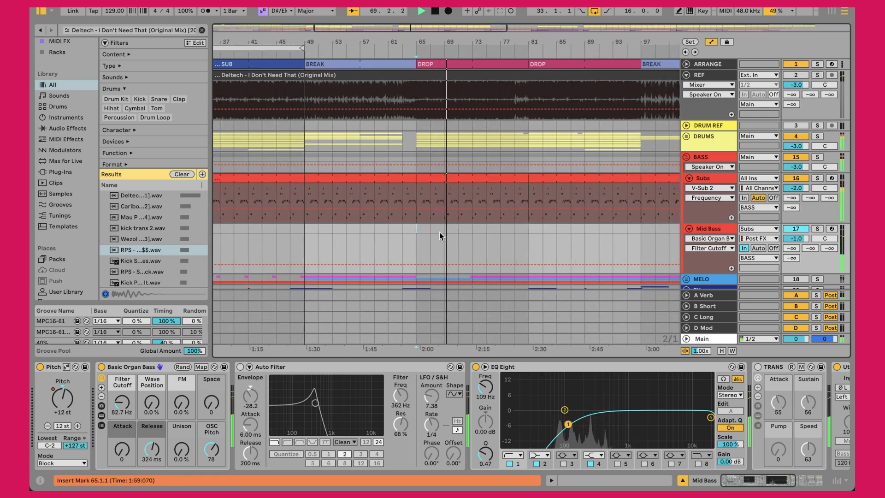
# Step: Move playback of the full arrangement back to bar 33
pyautogui.scroll(-1, 439, 231)
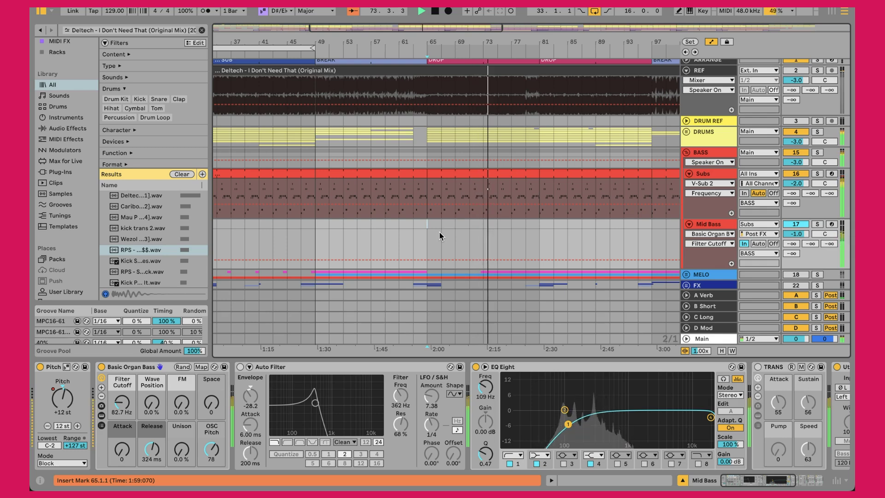
pyautogui.hscroll(-3, 438, 236)
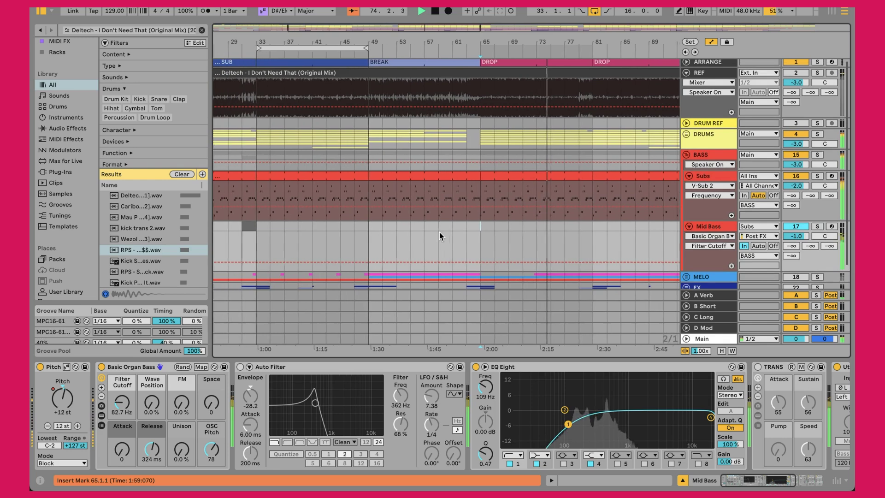
pyautogui.click(265, 256)
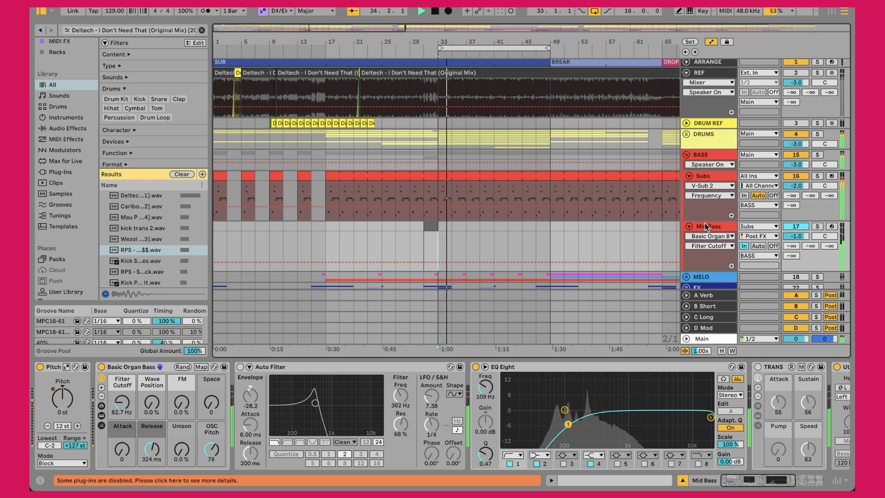
# Step: Compare the Mid Bass effects chain with the V-Sub 2 rack on the Subs track
pyautogui.hscroll(3, 446, 397)
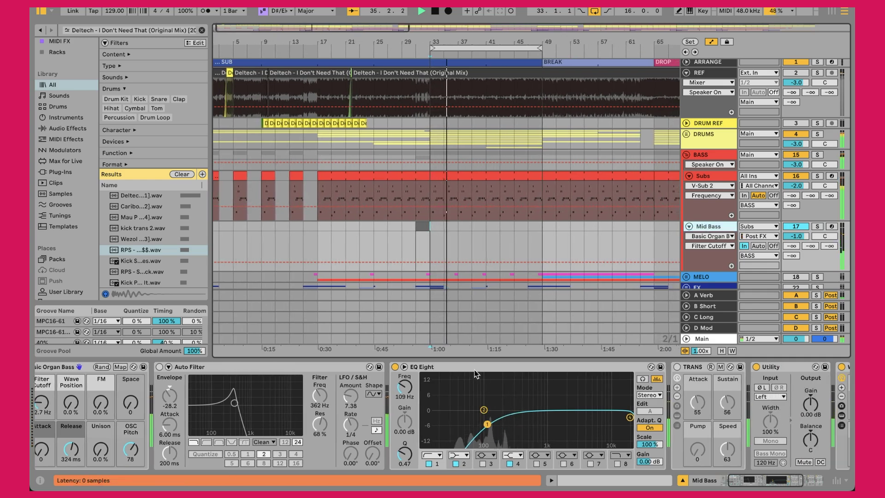
pyautogui.click(724, 179)
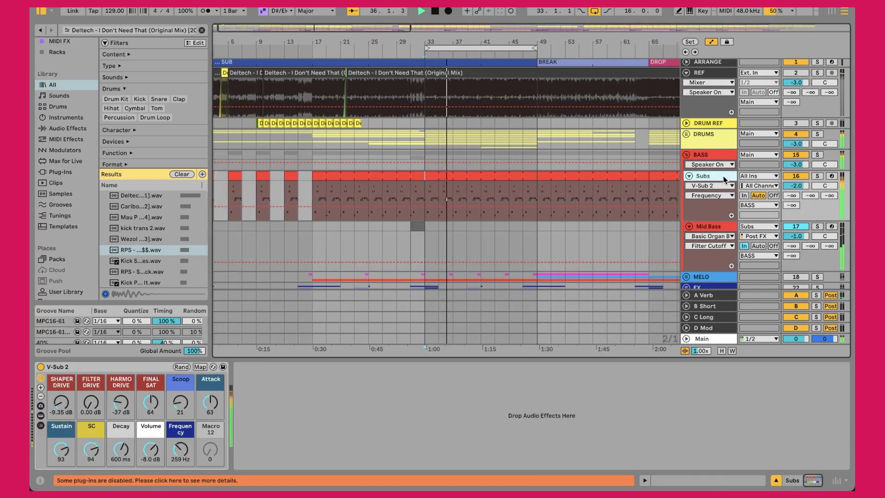
pyautogui.click(709, 226)
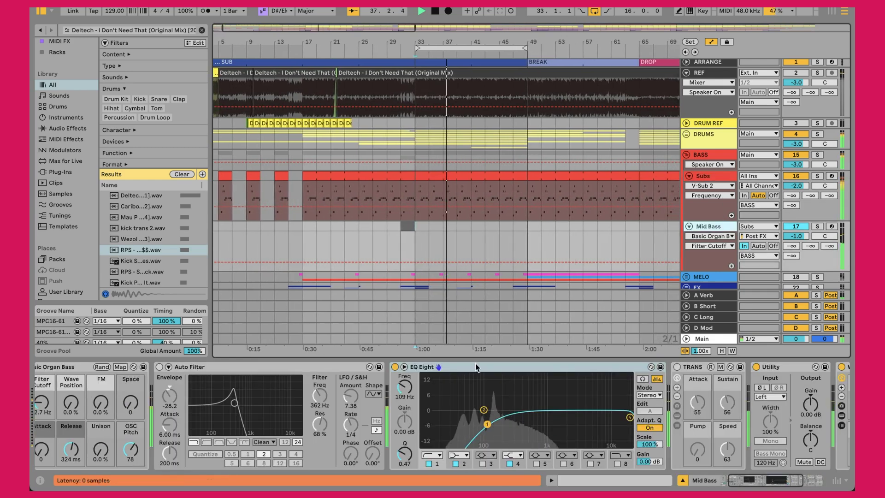
# Step: Inspect the band 1 low cut in the Mid Bass EQ Eight, and select Utility further along the chain
pyautogui.click(459, 410)
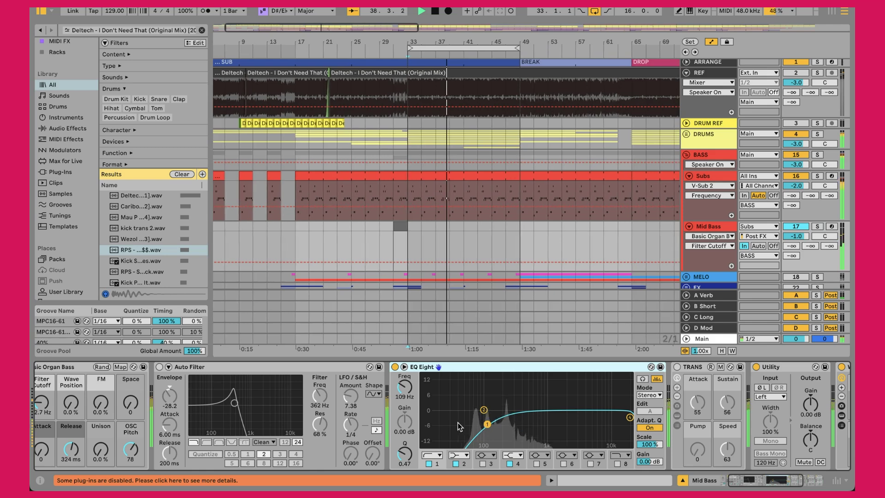
pyautogui.click(409, 390)
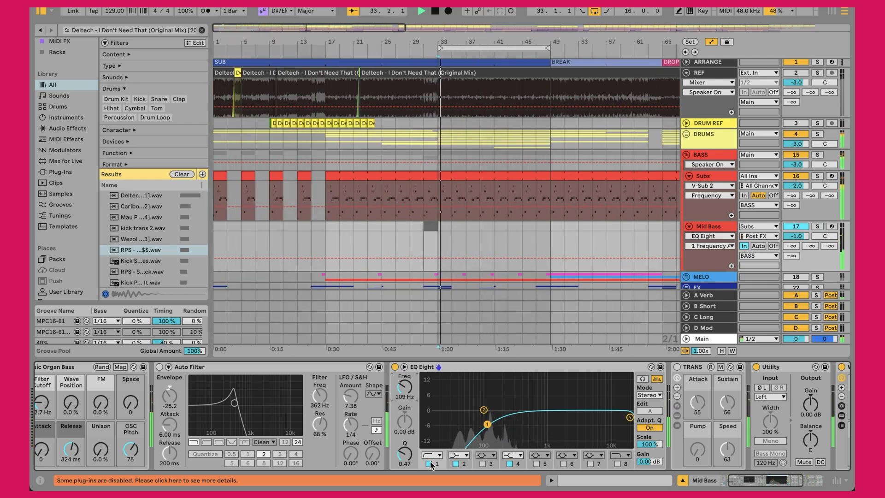
pyautogui.click(482, 369)
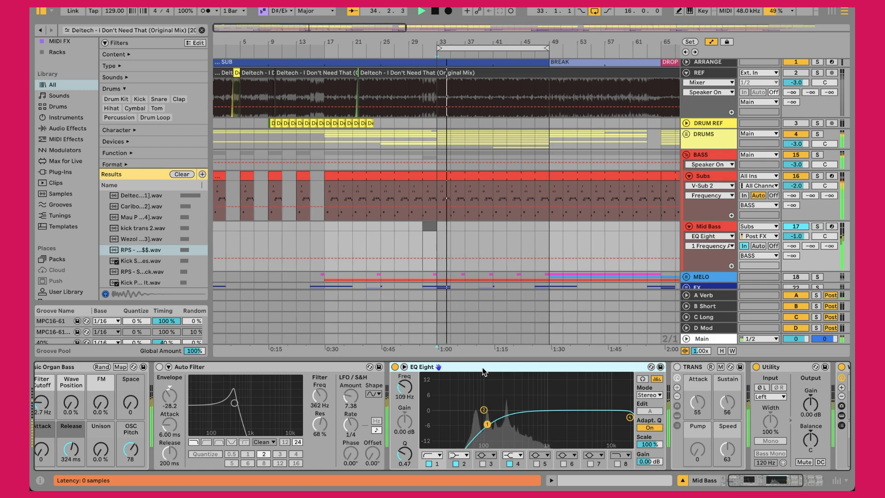
pyautogui.hscroll(5, 482, 370)
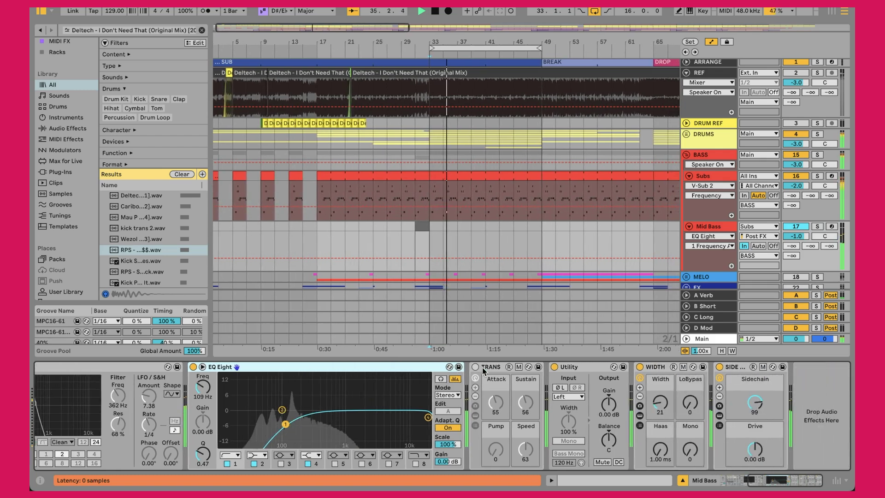
pyautogui.click(588, 372)
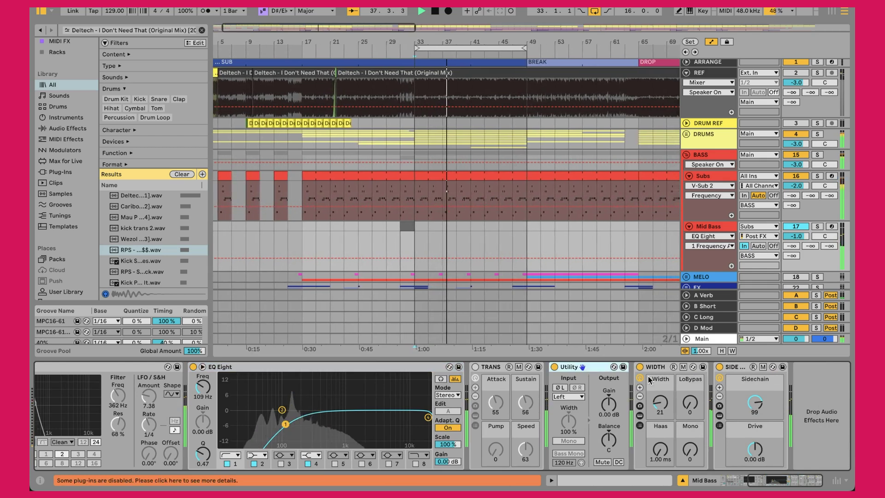
# Step: Inspect the WIDTH rack on Mid Bass and its Wider plug-in settings, and collapse the rack
pyautogui.click(649, 410)
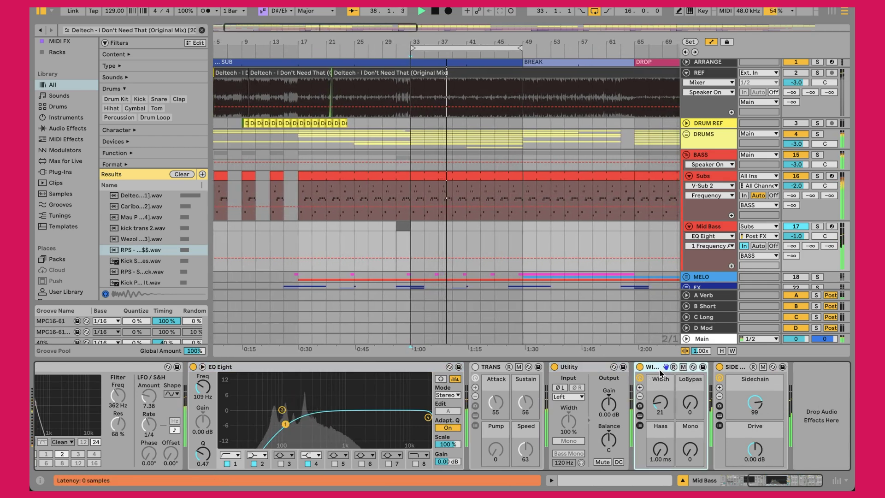
pyautogui.click(640, 416)
pyautogui.click(735, 367)
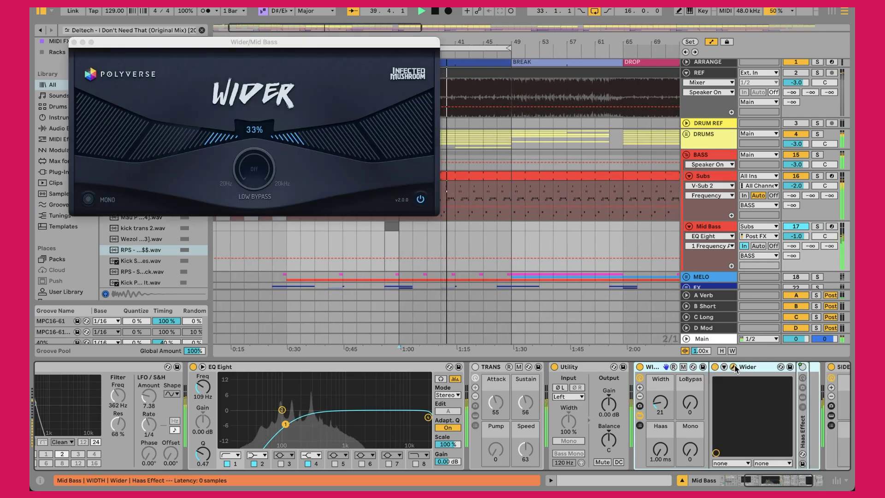
pyautogui.click(73, 43)
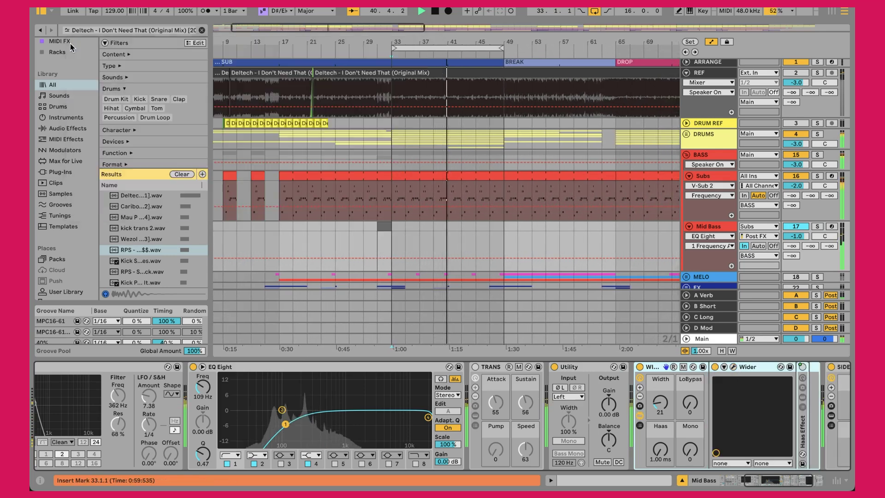
pyautogui.click(640, 416)
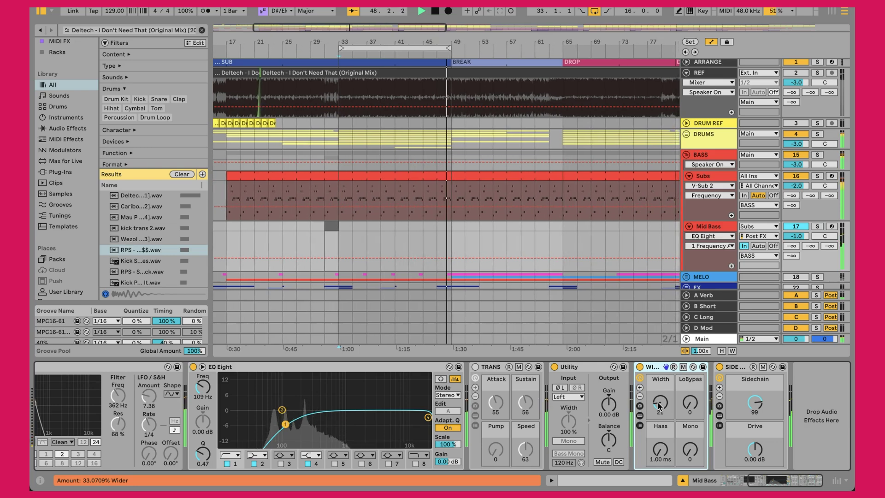
# Step: Examine the Utility, Shaper and Saturator devices inside Mid Bass's sidechain rack, checking the V-Sub 2 rack on Subs for comparison
pyautogui.click(732, 374)
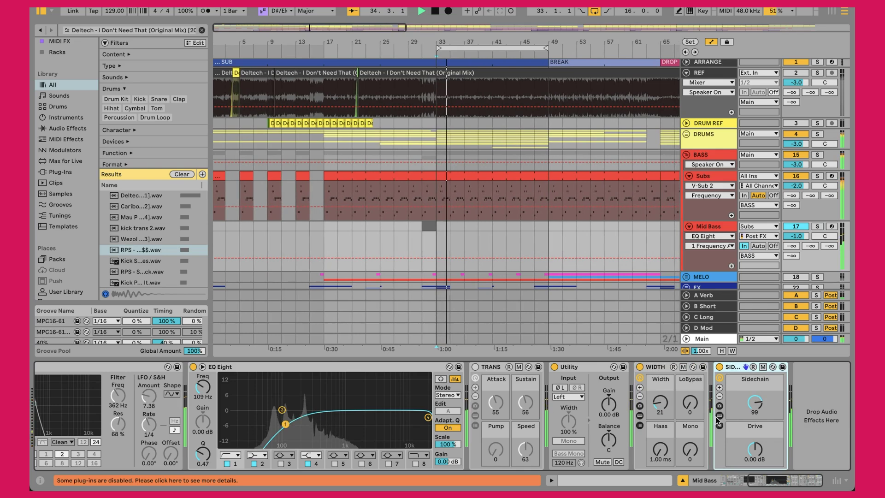
pyautogui.hotkey('ctrl', 'v')
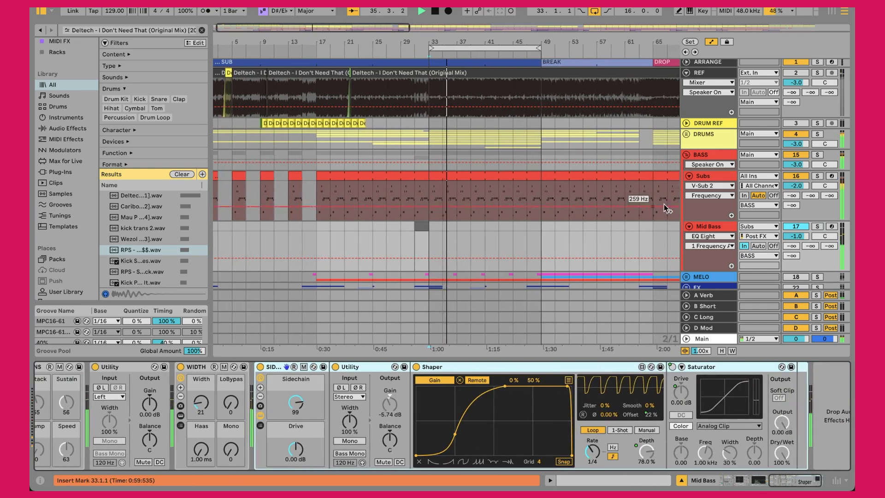
pyautogui.press('Up')
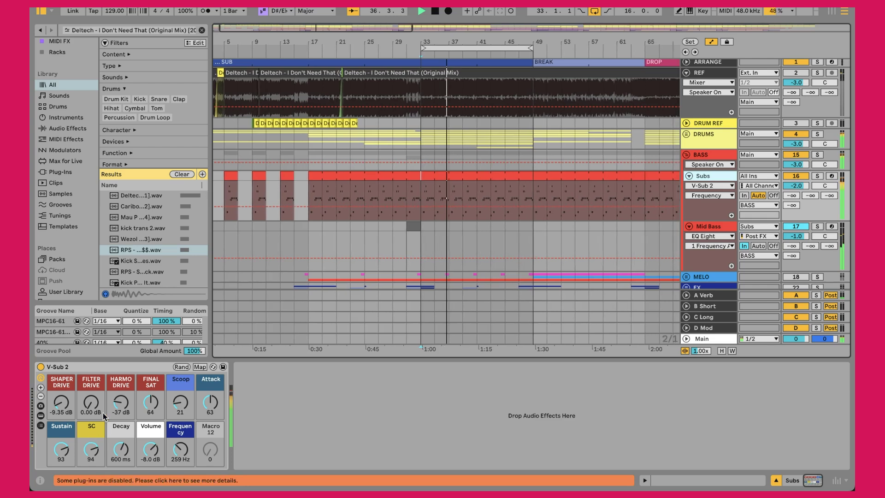
pyautogui.click(706, 225)
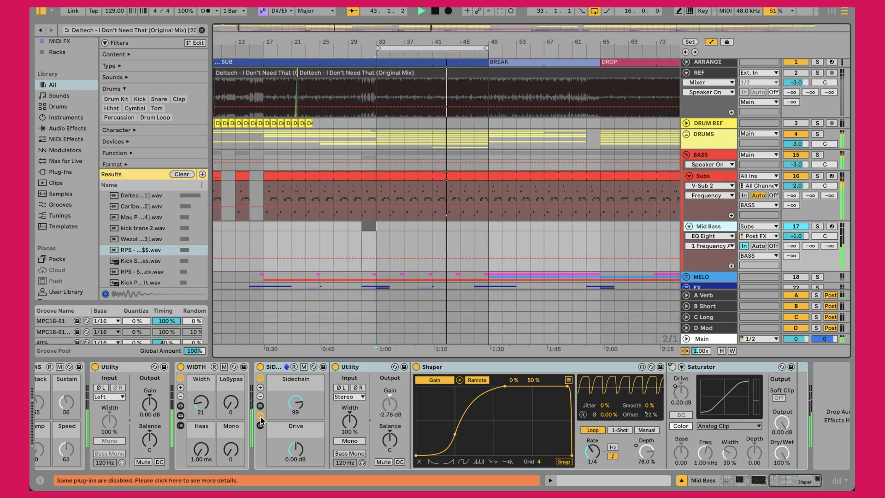
pyautogui.press('Delete')
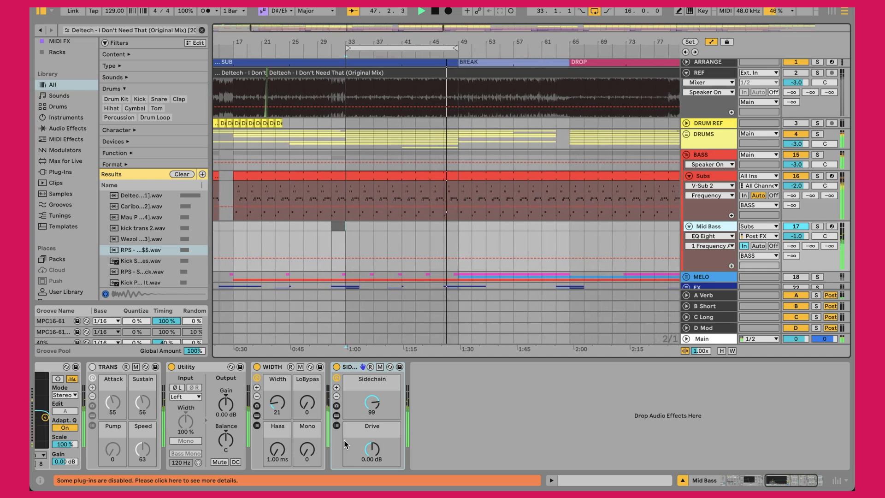
# Step: Review the Mid Bass effects chain back to Auto Filter, and compare it once more with the Subs rack
pyautogui.hscroll(-10, 437, 423)
pyautogui.hscroll(-5, 346, 443)
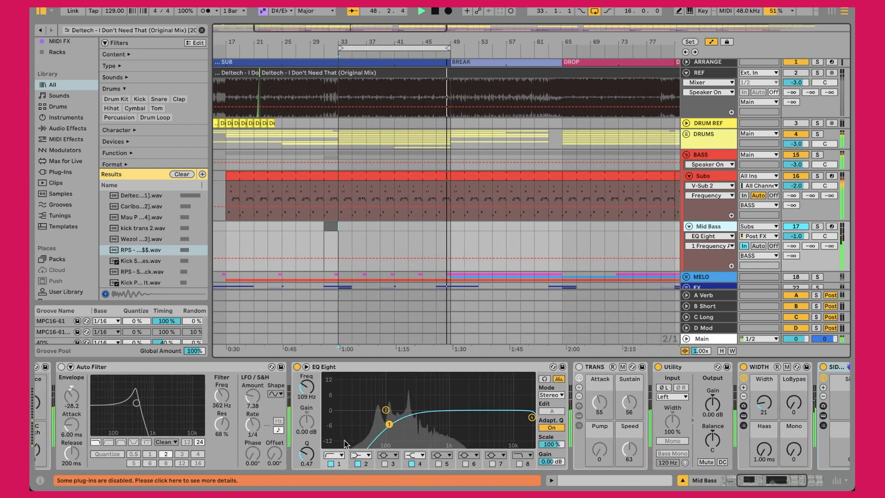
pyautogui.click(724, 179)
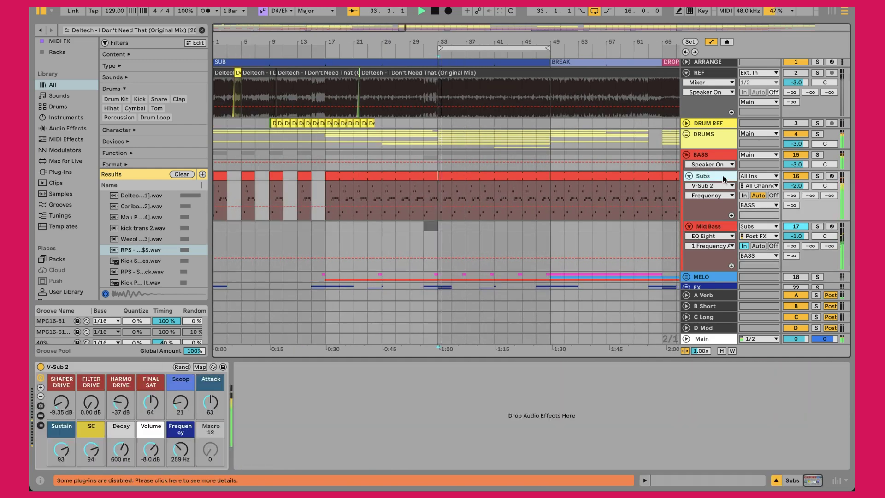
pyautogui.click(703, 227)
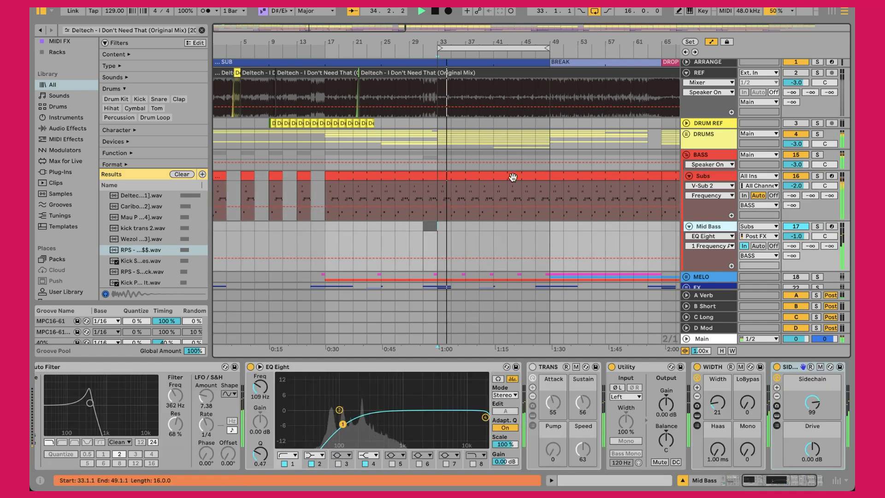
# Step: View the notes of the Subs clip spanning bars 33 to 49 in an enlarged editor, and return to its device chain
pyautogui.click(484, 178)
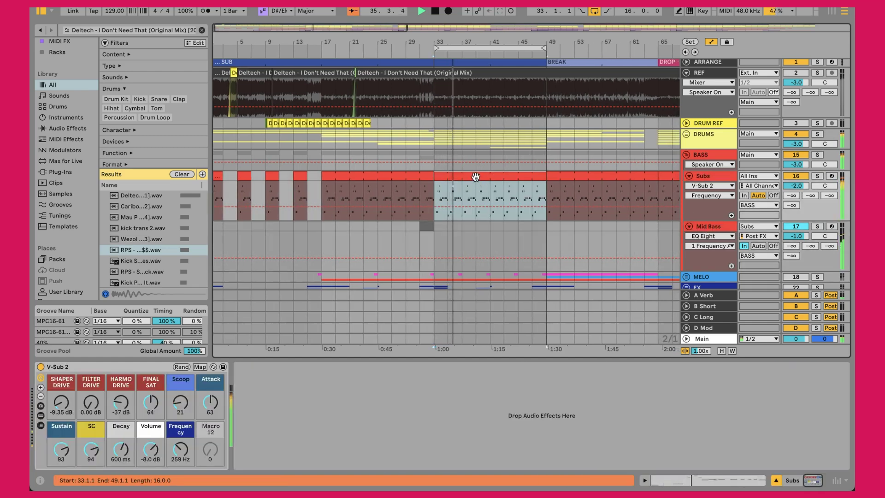
pyautogui.doubleClick(477, 182)
pyautogui.moveTo(495, 335); pyautogui.dragTo(486, 133)
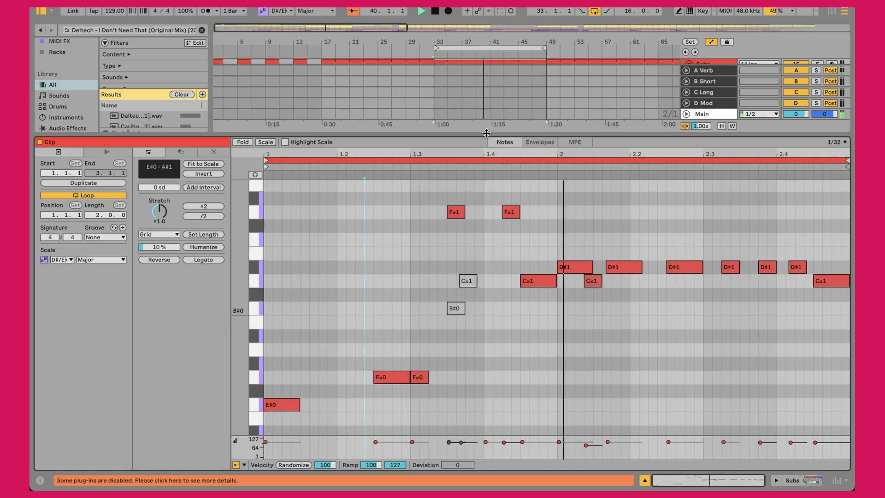
pyautogui.hotkey('shift', 'Tab')
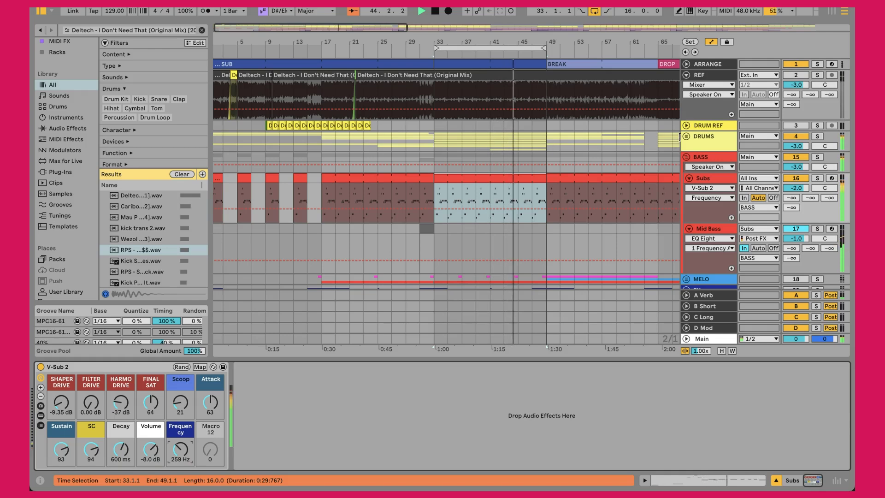
# Step: Show the BASS group's effects chain, fold the group's tracks, and inspect the settings of its first KClip3
pyautogui.click(696, 157)
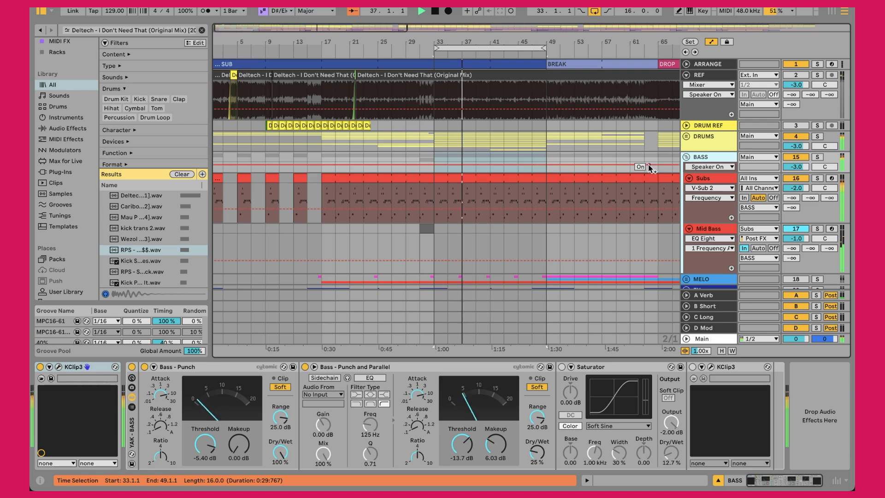
pyautogui.click(686, 157)
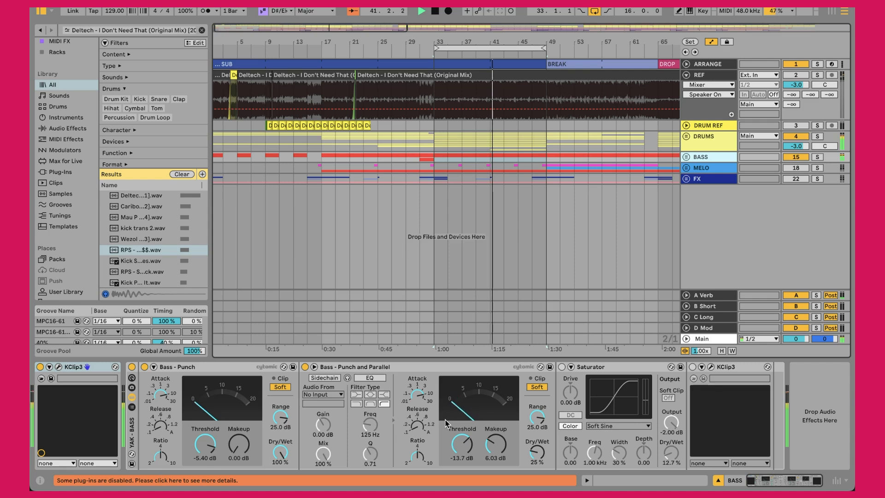
pyautogui.click(58, 367)
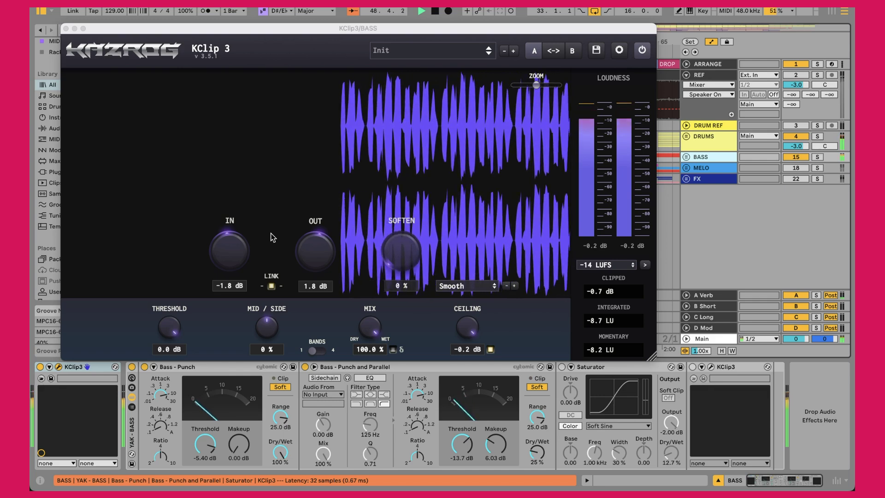
pyautogui.click(66, 28)
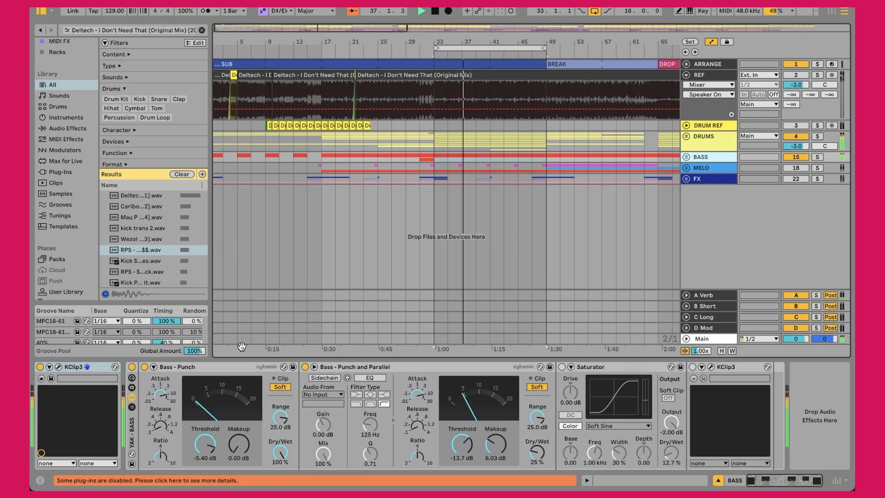
# Step: Inspect the Bass - Punch and Bass - Punch and Parallel compressors on the BASS group
pyautogui.click(213, 369)
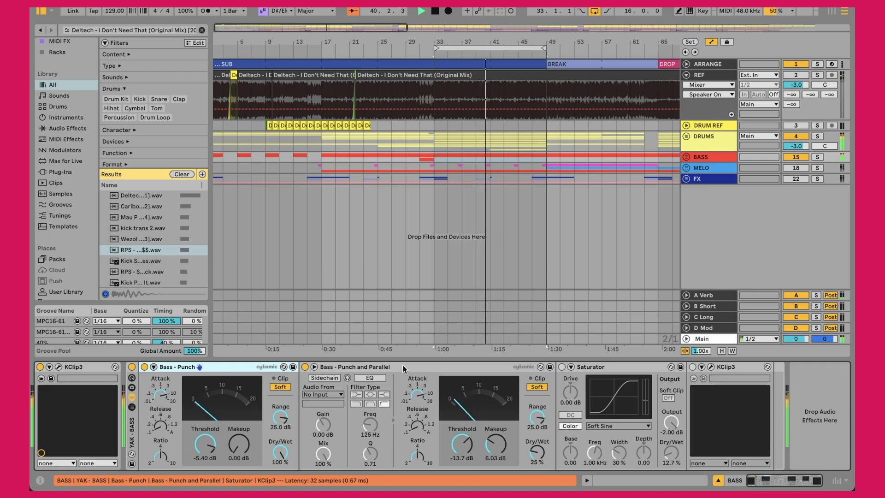
pyautogui.click(317, 383)
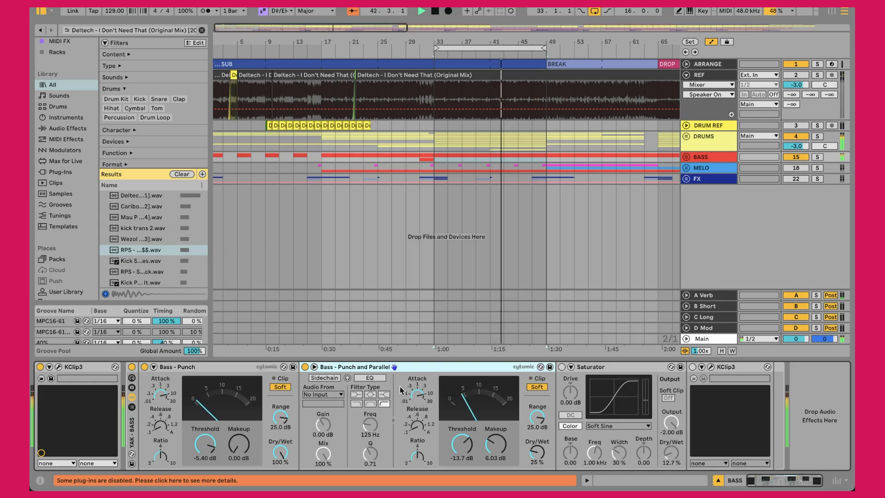
pyautogui.click(707, 156)
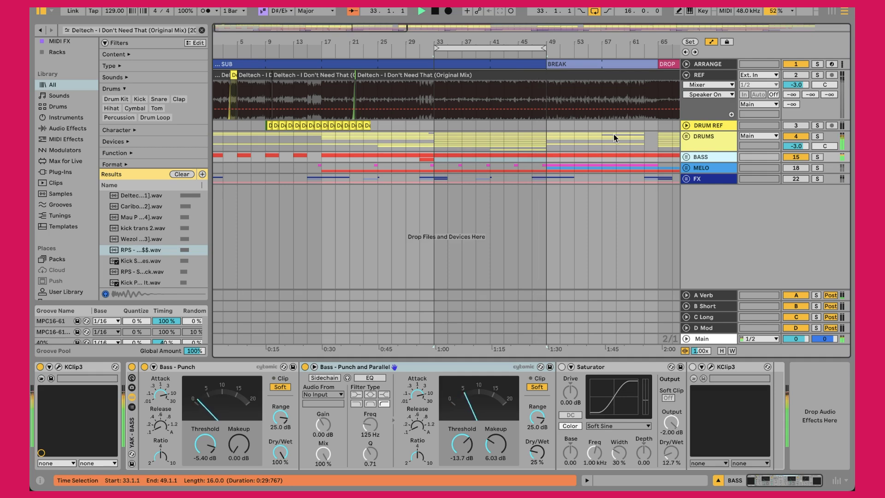
# Step: Unfold the DRUMS group and show the device chain of the Larse Kick track from its clip at bar 33
pyautogui.click(686, 137)
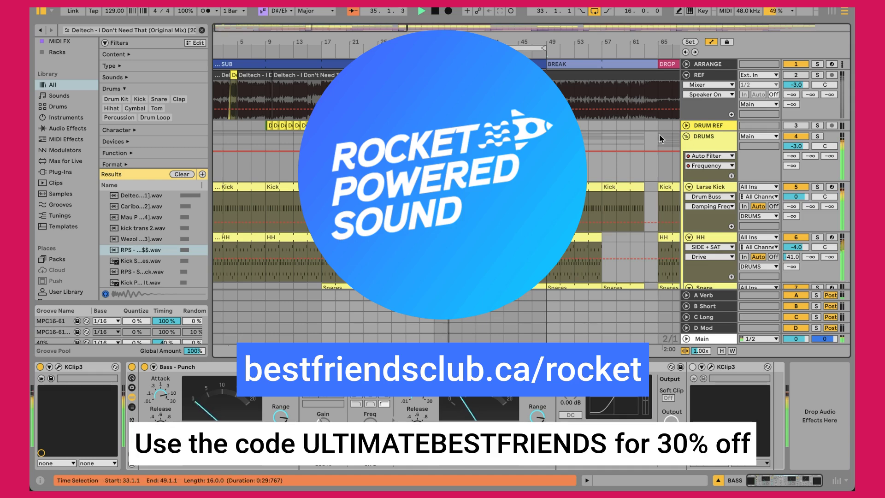
pyautogui.scroll(-1, 461, 185)
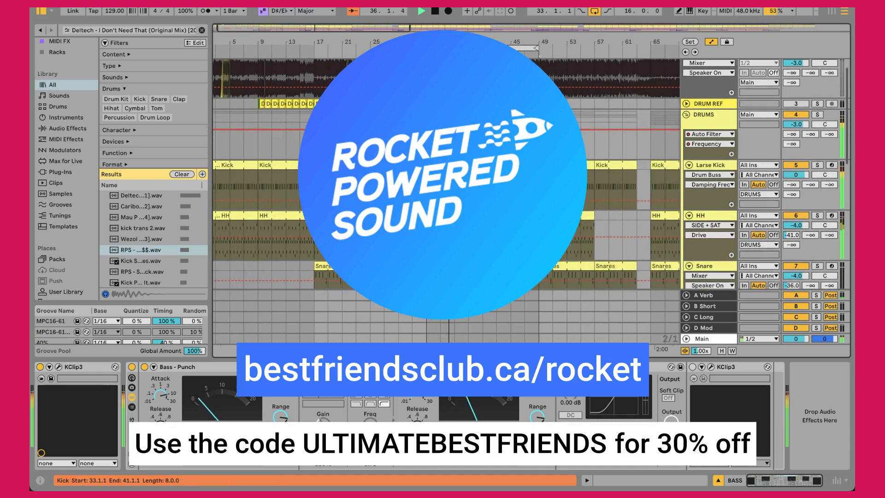
pyautogui.click(586, 194)
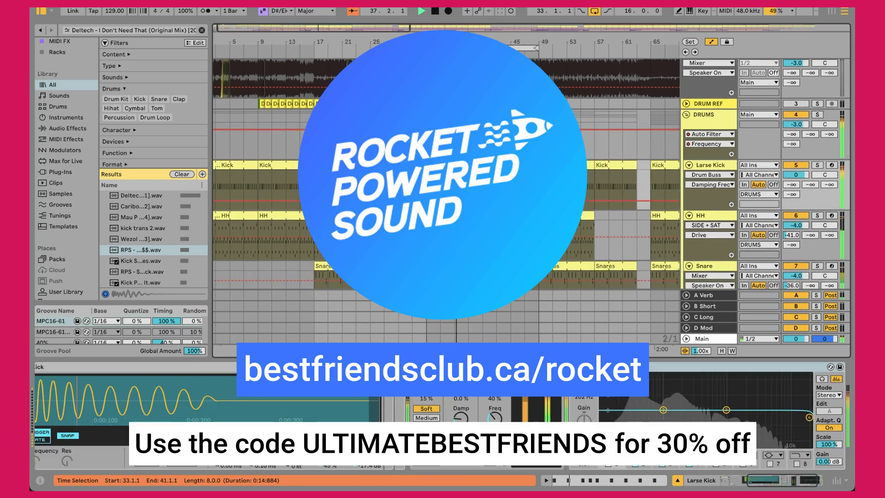
pyautogui.hscroll(-1, 632, 181)
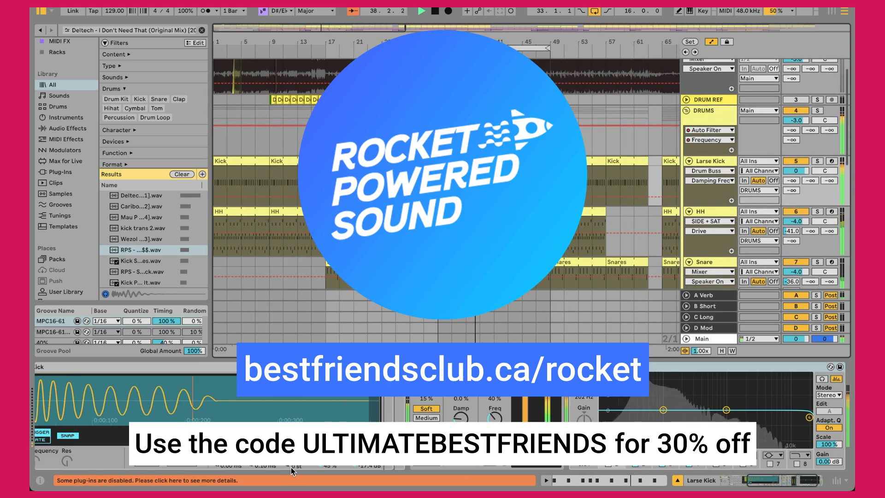
pyautogui.hotkey('shift', 'Tab')
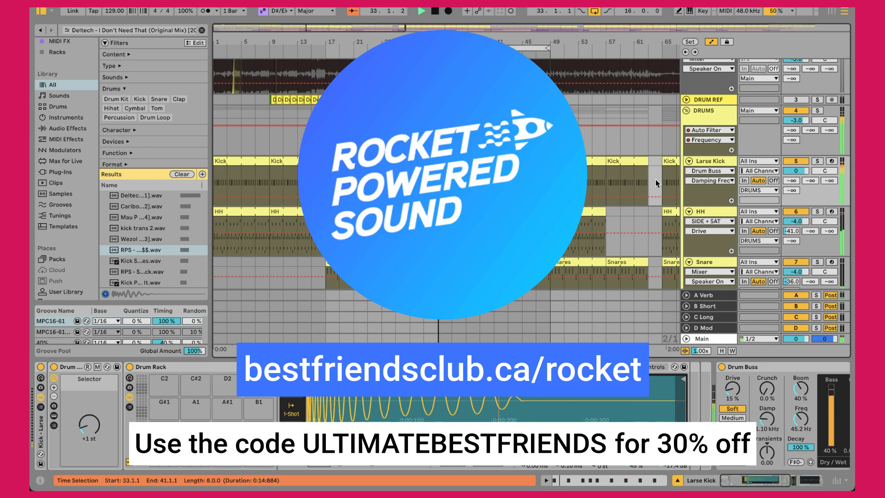
pyautogui.press('-')
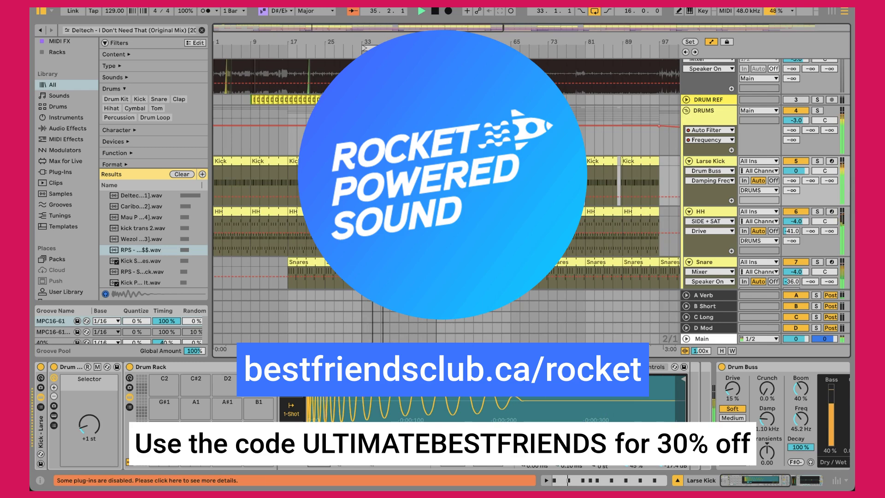
pyautogui.press('+')
pyautogui.press('+')
pyautogui.press('+')
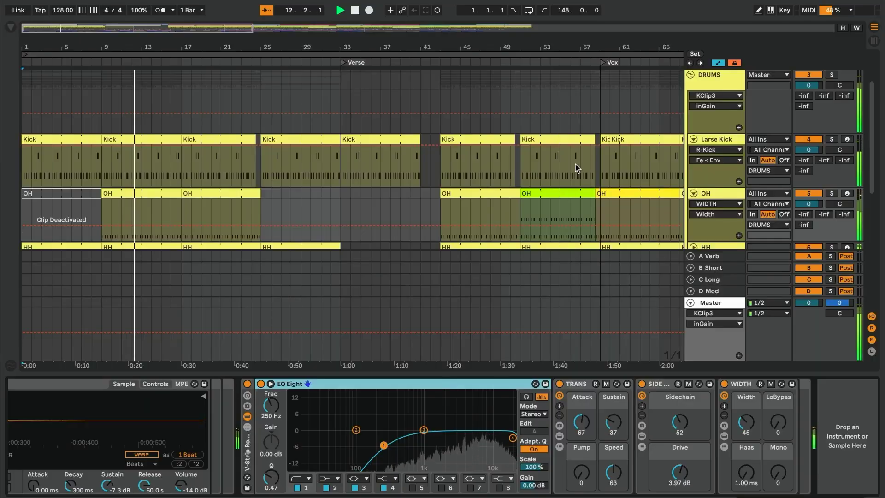
# Step: Look over the Subs and Bass Guitar tracks in the 128 BPM project's arrangement, and return to its drum tracks
pyautogui.scroll(-10, 576, 168)
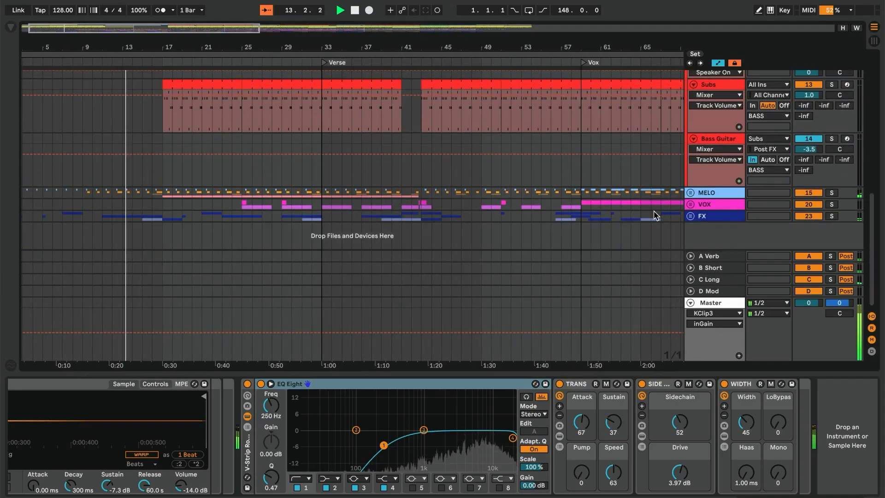
pyautogui.hscroll(5, 654, 214)
pyautogui.scroll(5, 654, 215)
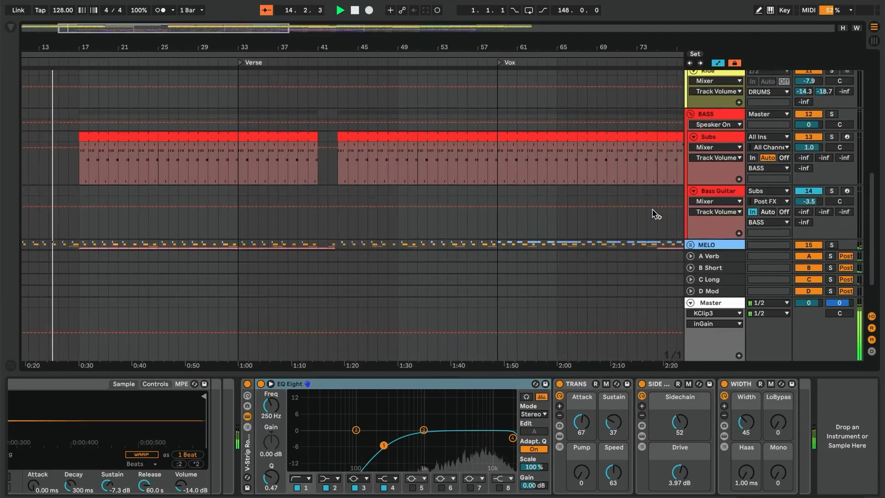
pyautogui.scroll(8, 654, 214)
pyautogui.hscroll(-3, 648, 203)
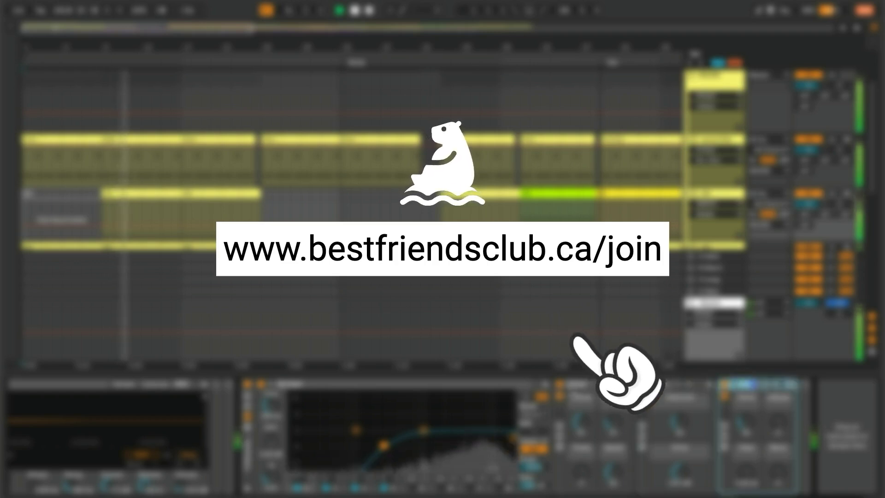
pyautogui.click(585, 384)
# Step: Browse the Beatport Top 100 chart down to its last track
pyautogui.scroll(-10, 575, 168)
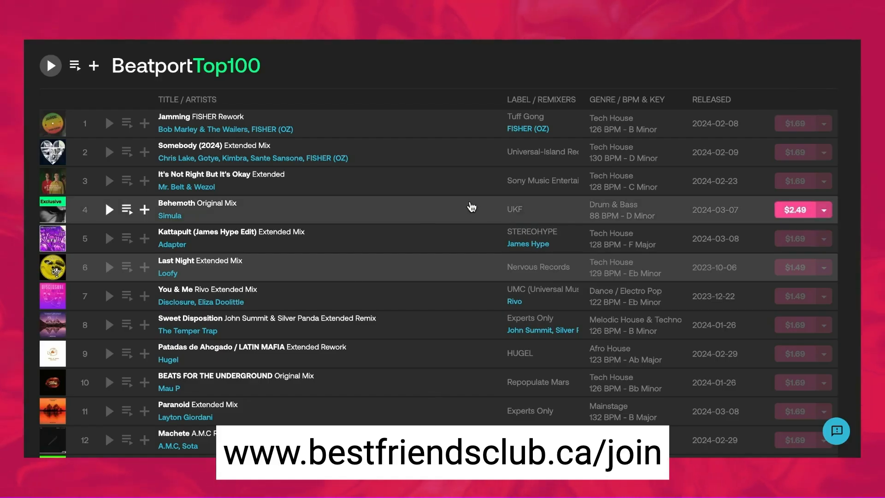
pyautogui.scroll(-4, 471, 207)
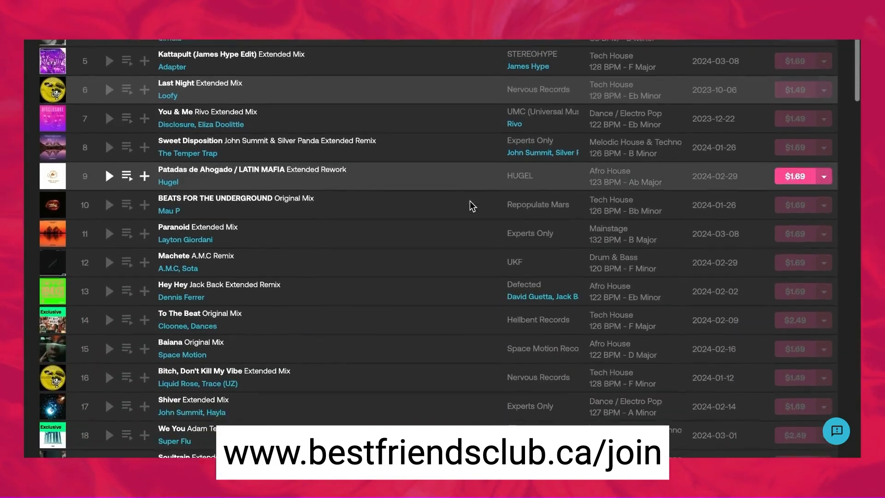
pyautogui.scroll(-14, 470, 202)
pyautogui.scroll(-20, 471, 207)
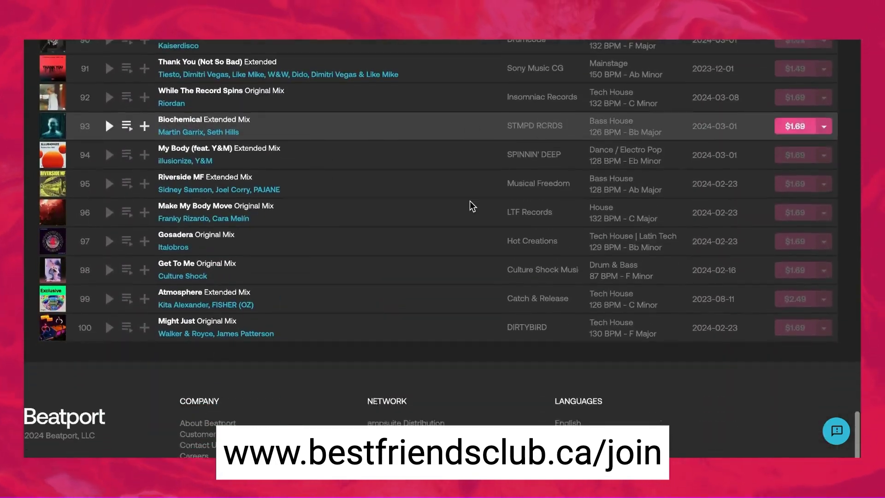